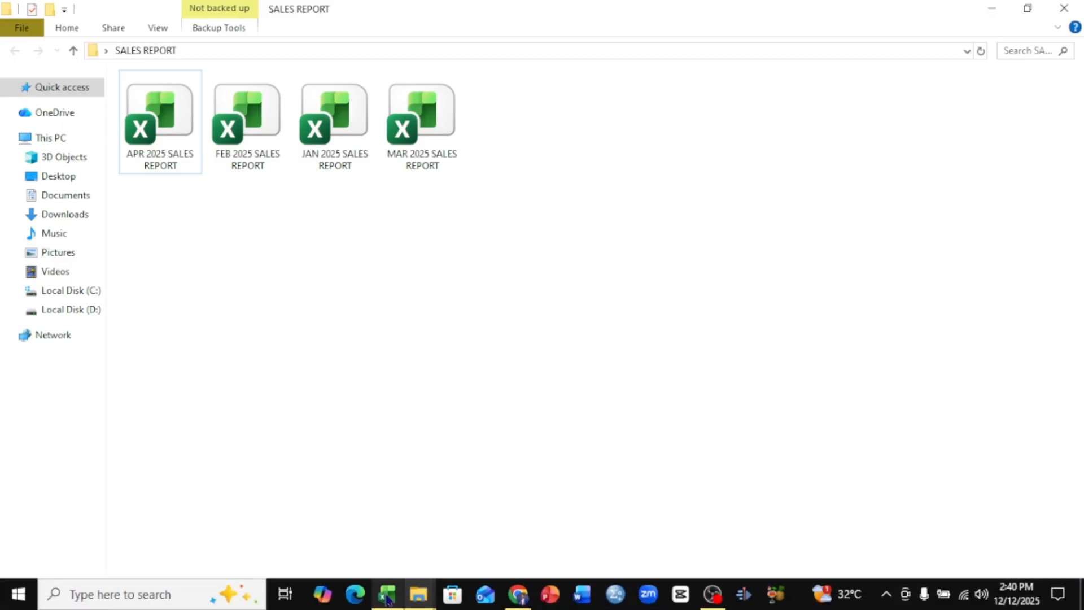
- Switch to the blank Excel workbook and import data from the SALES REPORT folder on the Desktop
{"action": "left_click", "coordinate": [387, 598]}
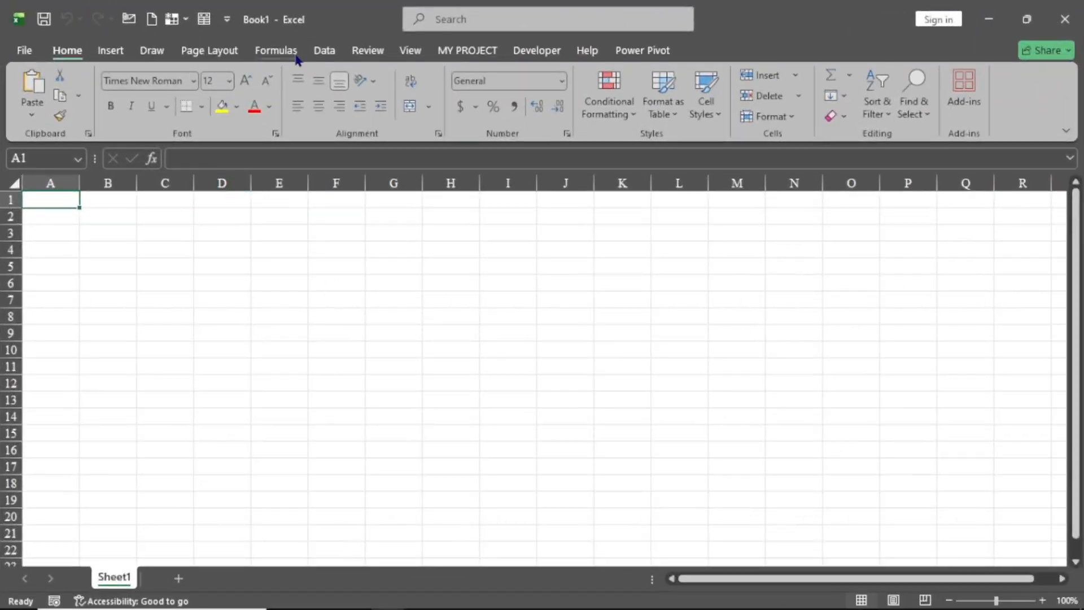
{"action": "left_click", "coordinate": [327, 52]}
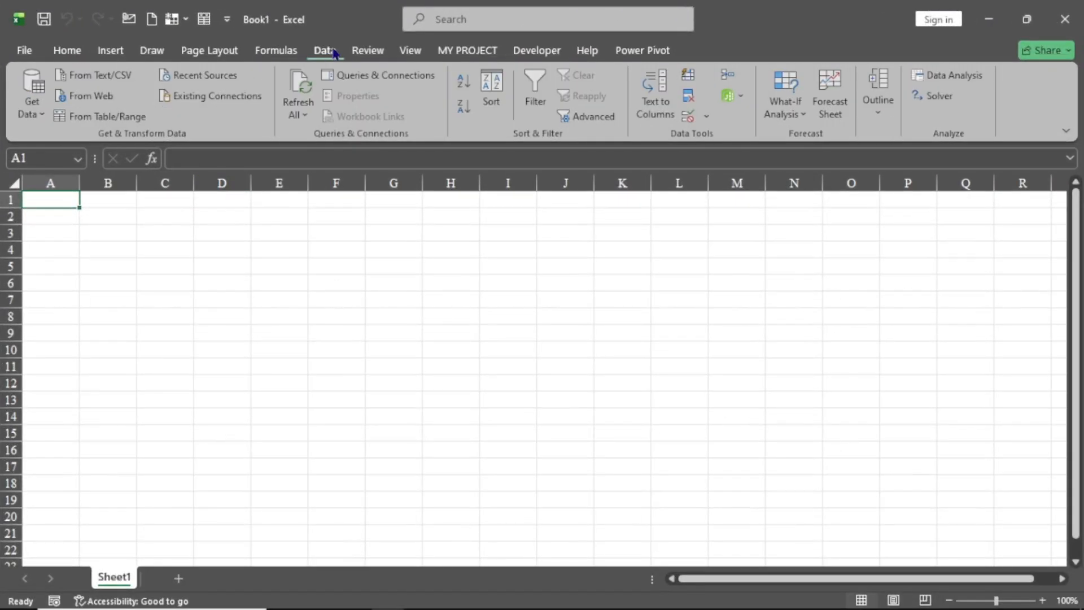
{"action": "left_click", "coordinate": [27, 113]}
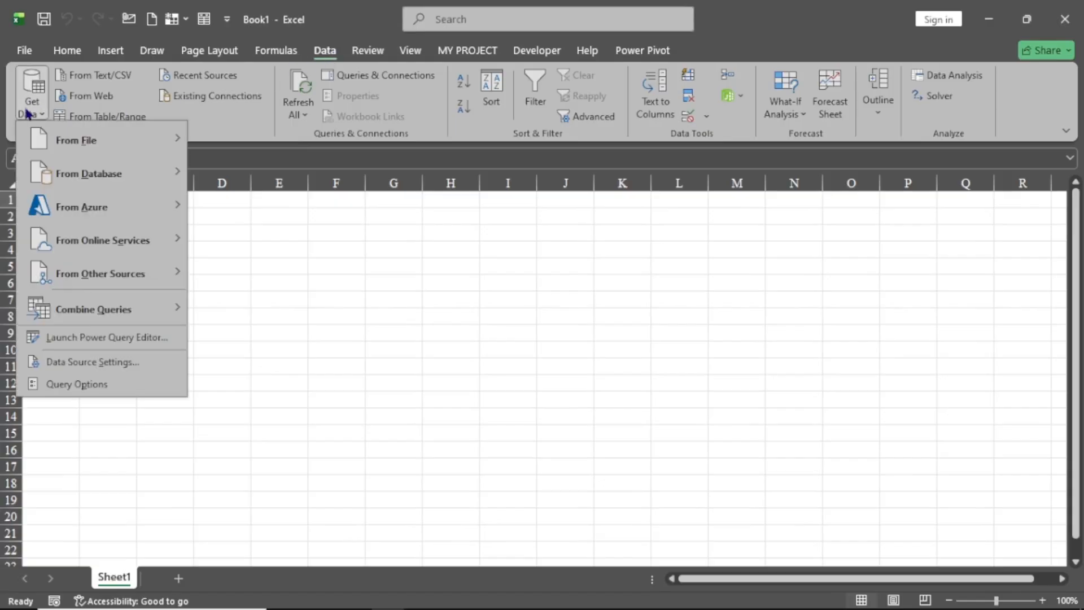
{"action": "mouse_move", "coordinate": [87, 140]}
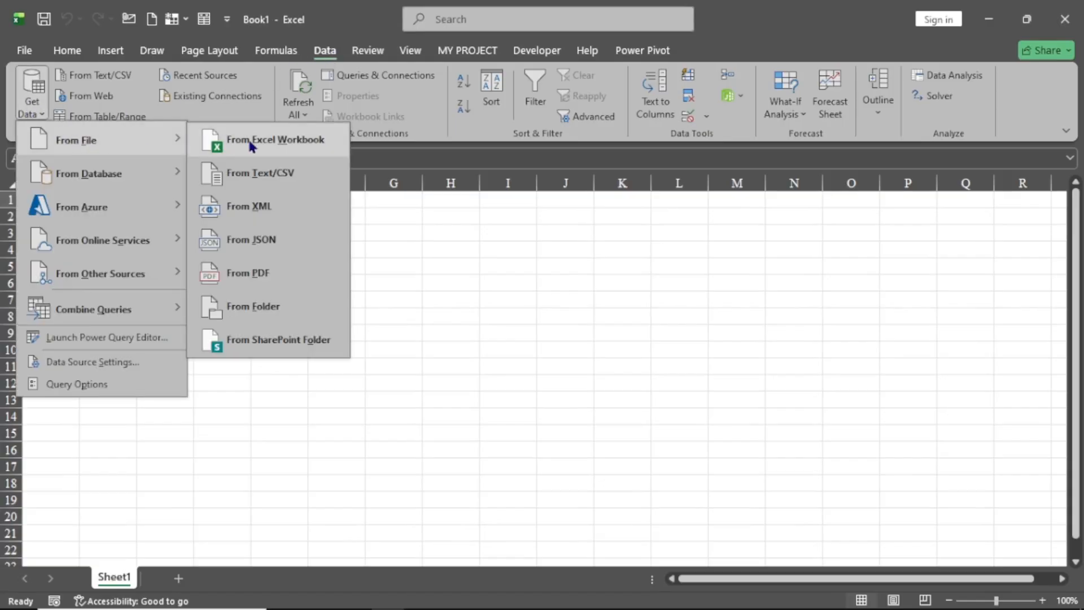
{"action": "left_click", "coordinate": [261, 310]}
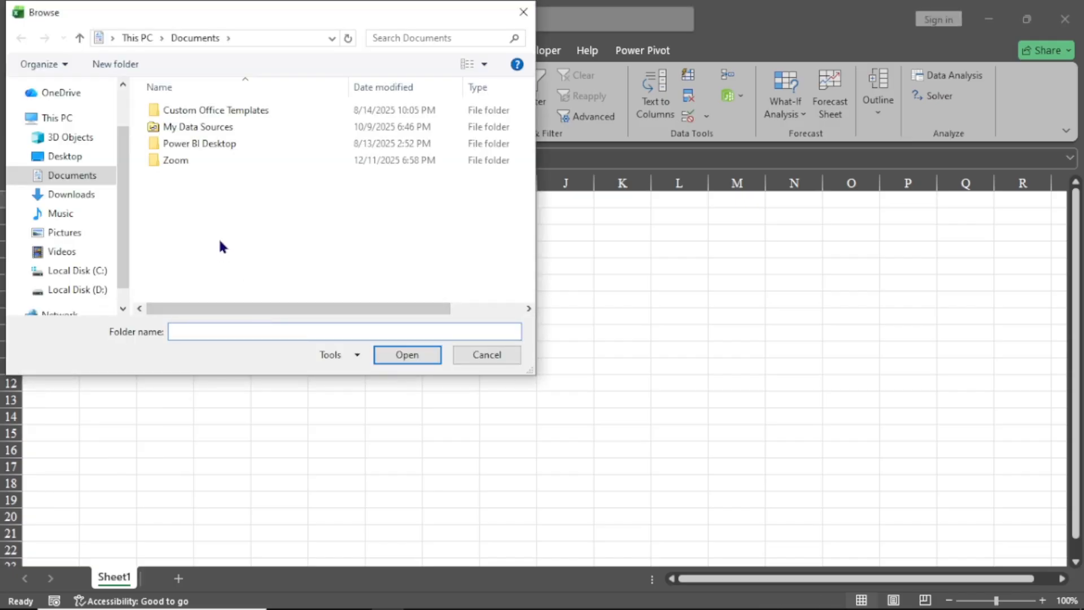
{"action": "left_click", "coordinate": [62, 156]}
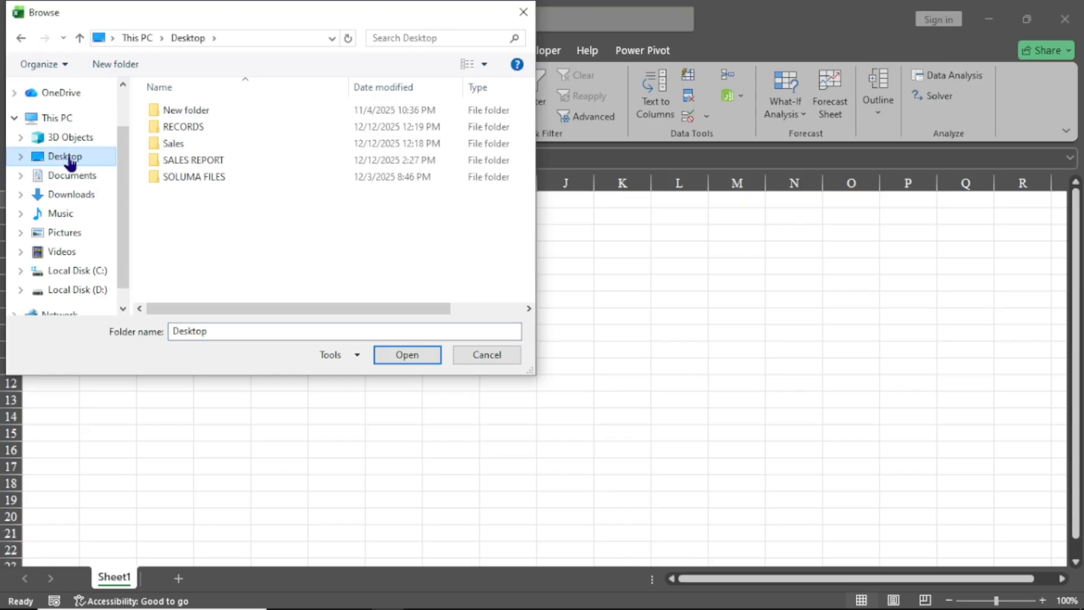
{"action": "left_click", "coordinate": [192, 161]}
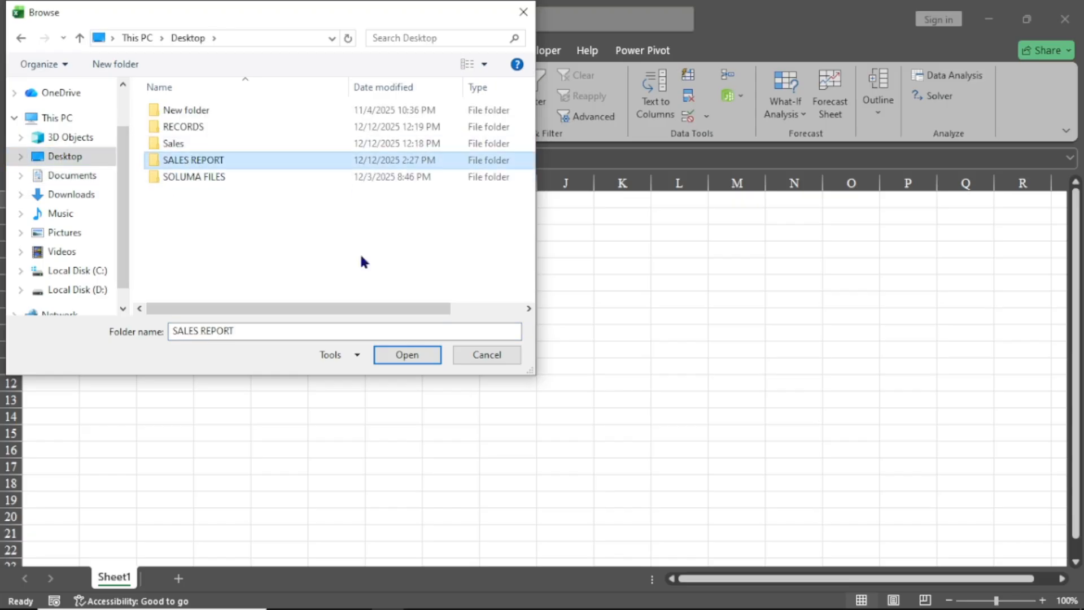
{"action": "left_click", "coordinate": [394, 357]}
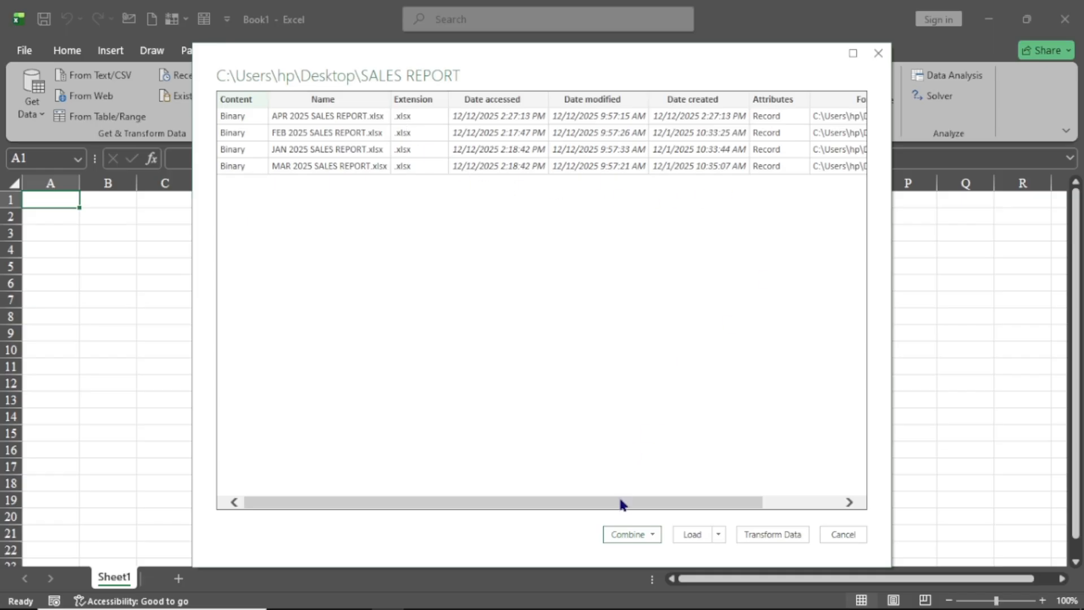
- Combine and transform the folder's files, extracting the SalesData table with the first file as sample
{"action": "left_click_drag", "start_coordinate": [621, 503], "coordinate": [743, 503]}
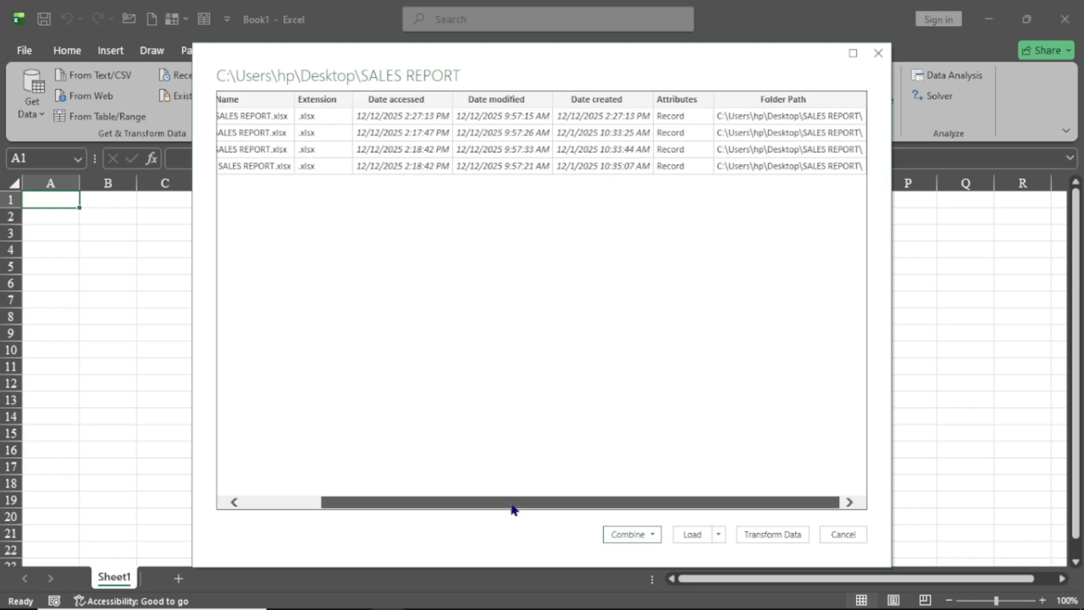
{"action": "left_click_drag", "start_coordinate": [510, 502], "coordinate": [453, 508]}
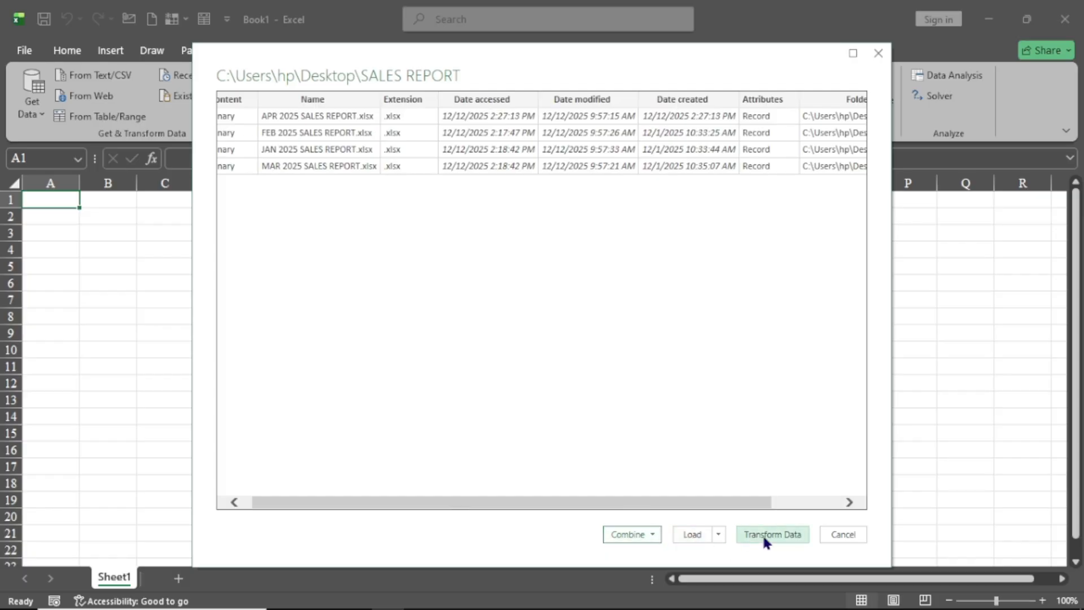
{"action": "left_click", "coordinate": [650, 534]}
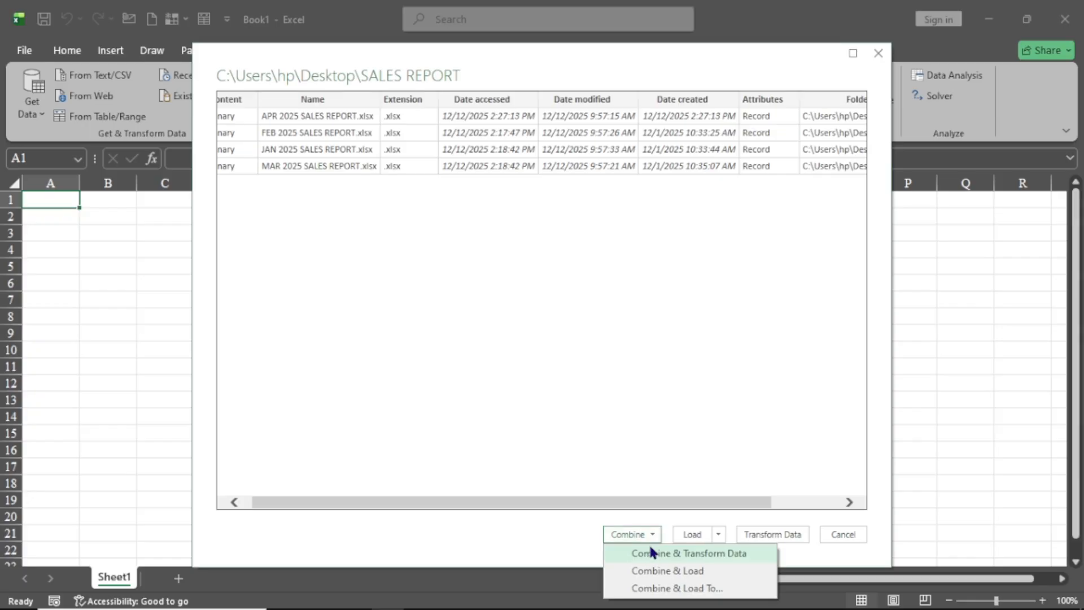
{"action": "left_click", "coordinate": [649, 552]}
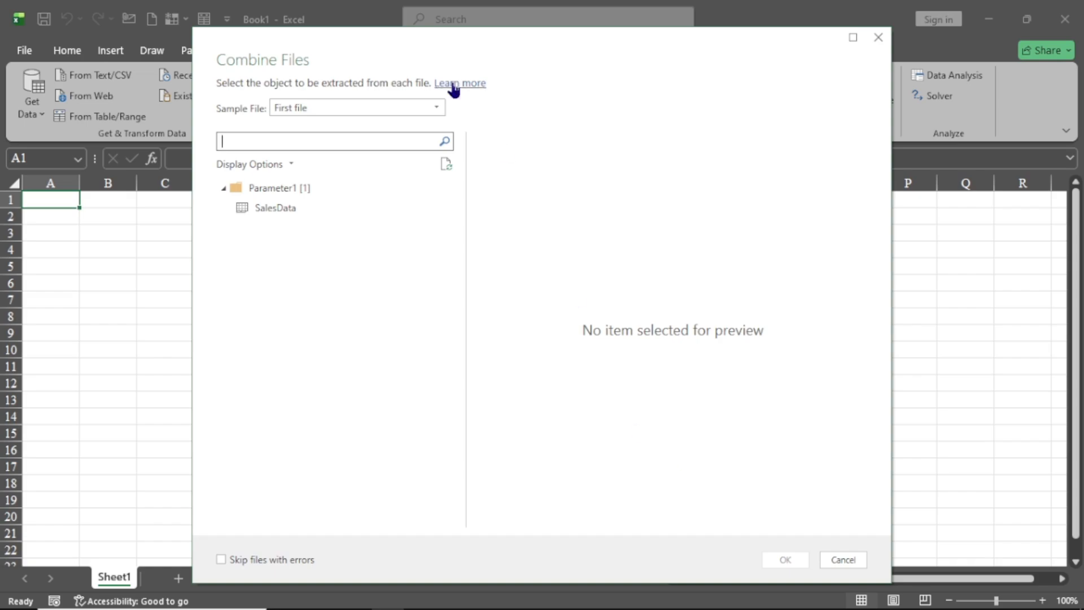
{"action": "left_click", "coordinate": [270, 208]}
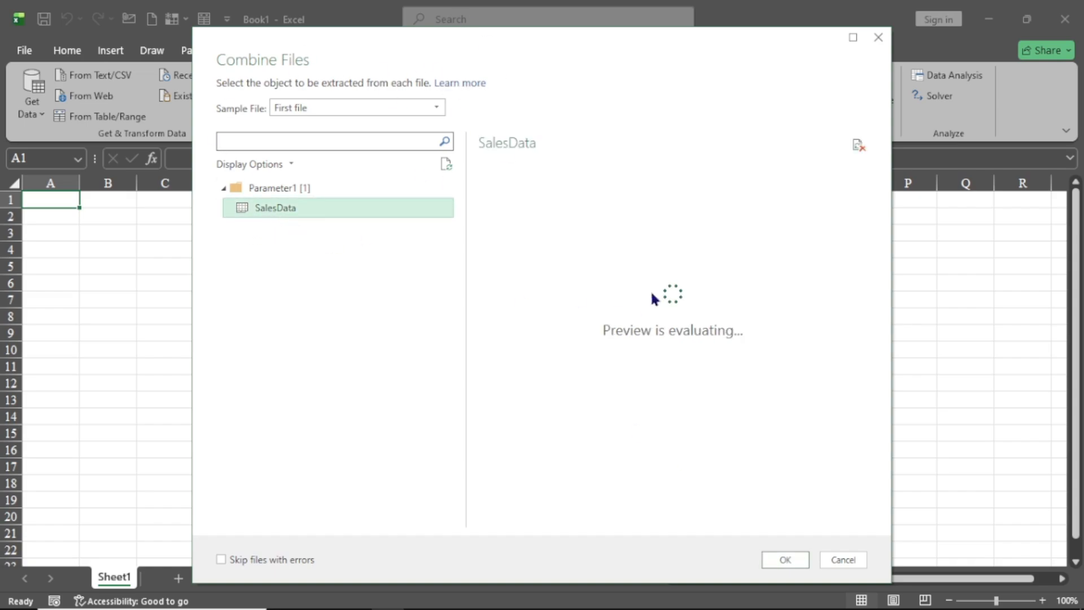
{"action": "left_click_drag", "start_coordinate": [561, 518], "coordinate": [516, 519]}
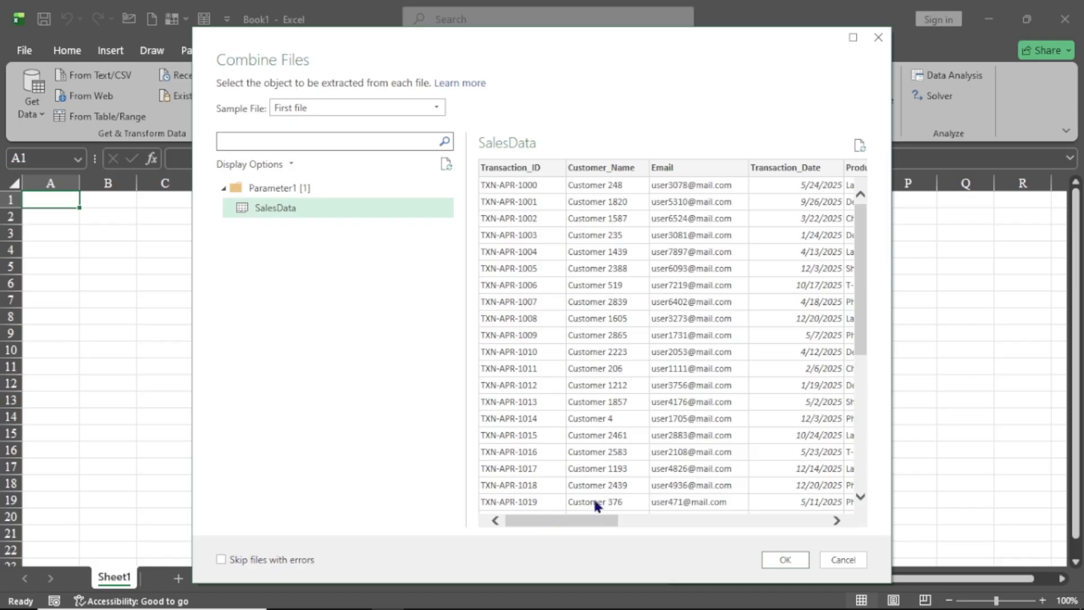
{"action": "left_click", "coordinate": [784, 558]}
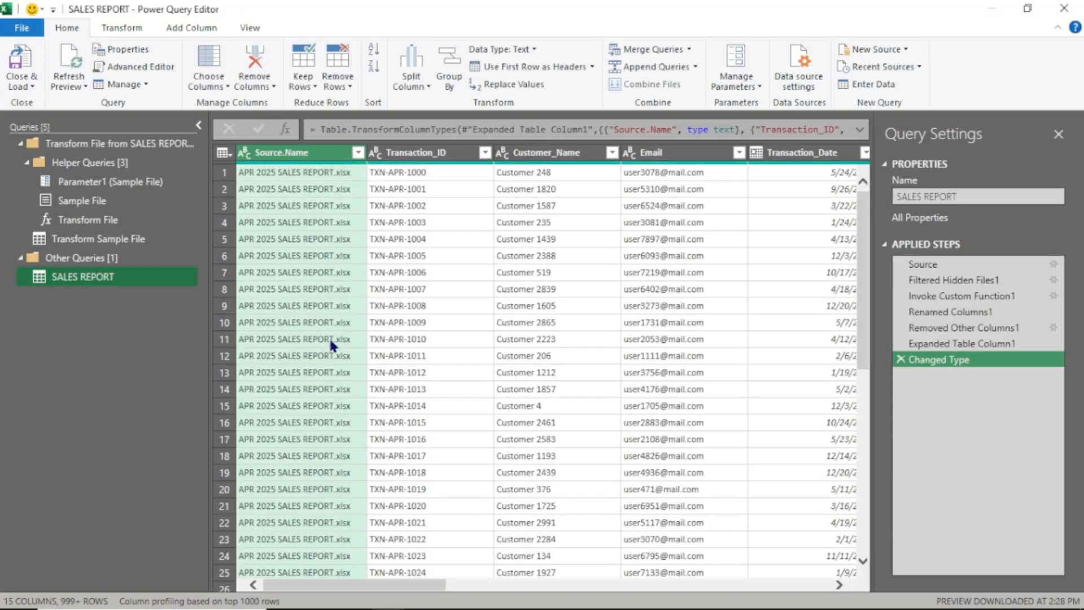
- Remove the Source.Name column from the combined SALES REPORT query
{"action": "mouse_move", "coordinate": [374, 591]}
{"action": "left_mouse_down"}
{"action": "mouse_move", "coordinate": [781, 595]}
{"action": "mouse_move", "coordinate": [369, 593]}
{"action": "left_mouse_up"}
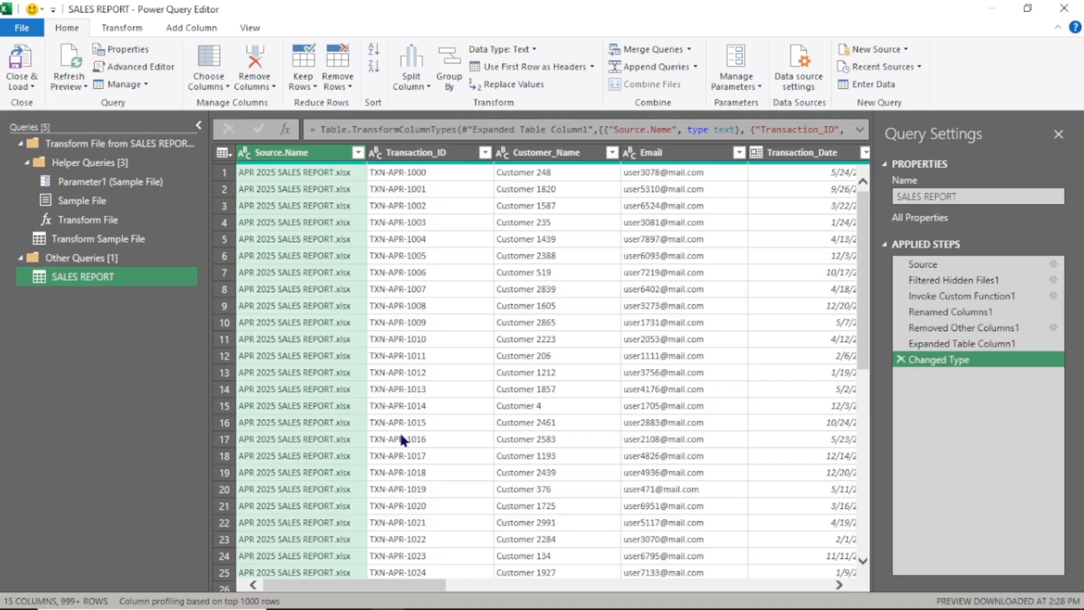
{"action": "right_click", "coordinate": [300, 156]}
{"action": "left_click", "coordinate": [585, 322]}
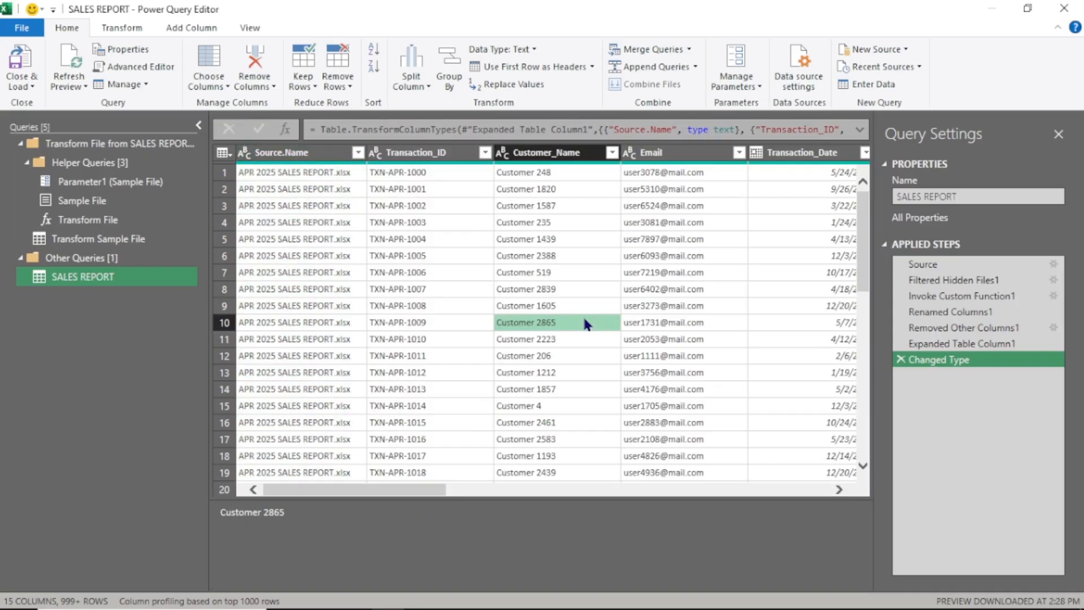
{"action": "left_click", "coordinate": [319, 150]}
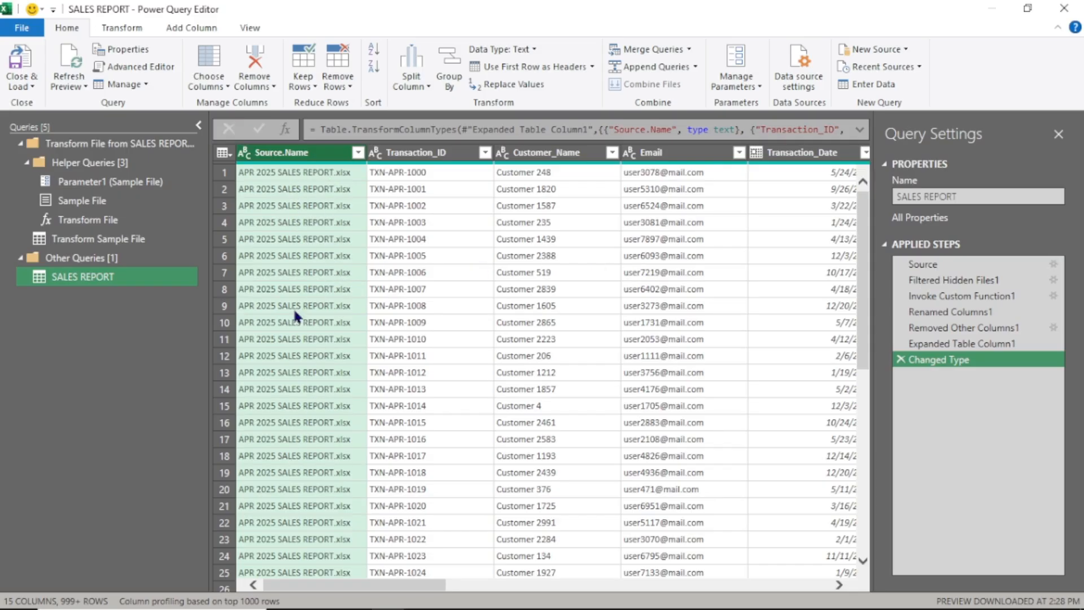
{"action": "right_click", "coordinate": [301, 156]}
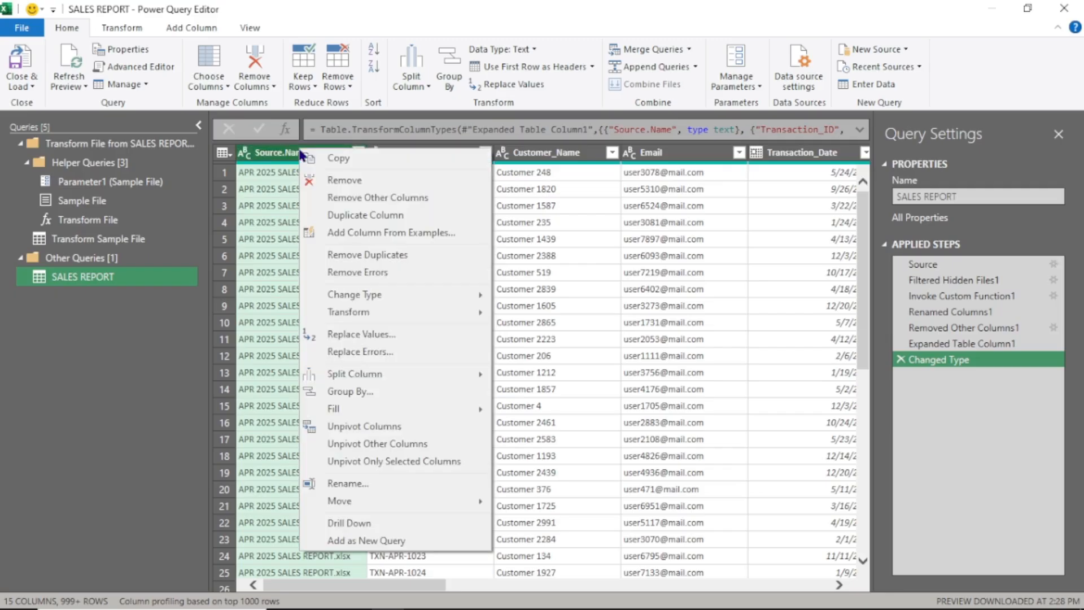
{"action": "left_click", "coordinate": [345, 180]}
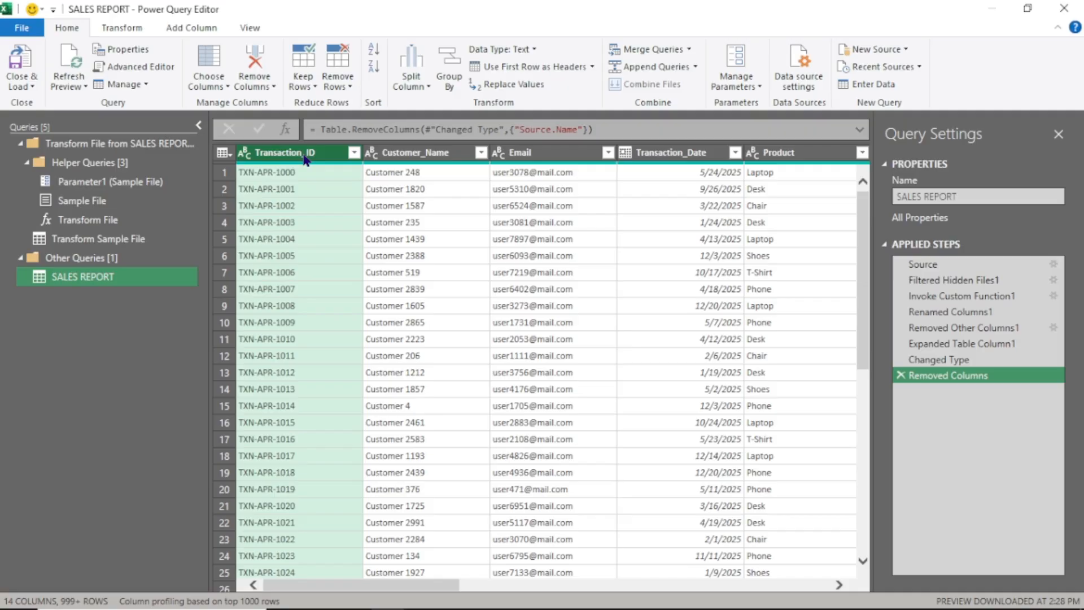
- Remove duplicate rows based on Transaction_ID and set the Transaction_Date column's data type to Date
{"action": "left_click", "coordinate": [339, 86]}
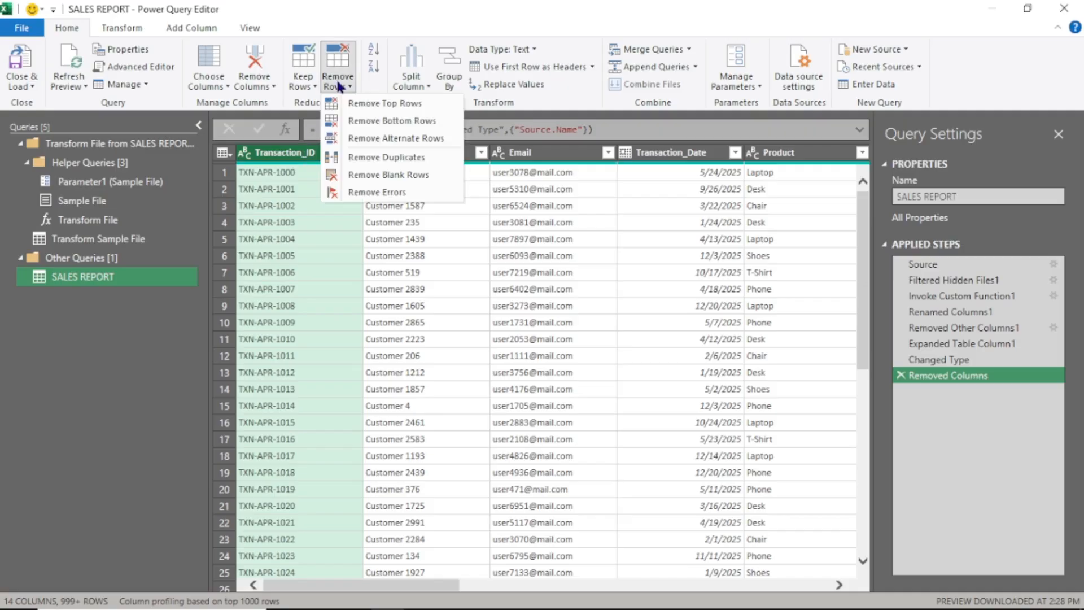
{"action": "left_click", "coordinate": [353, 155]}
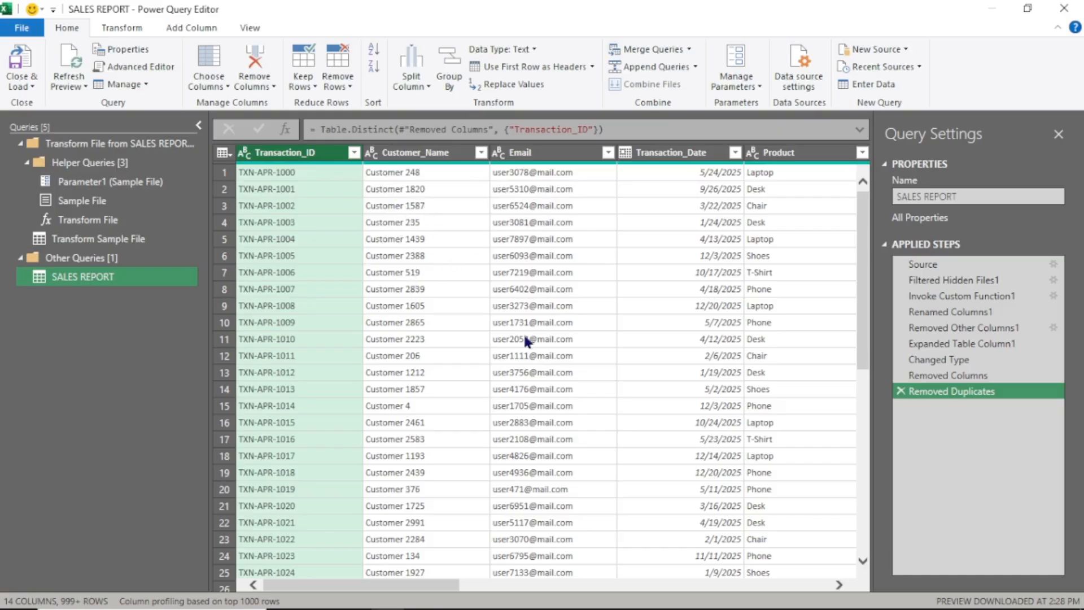
{"action": "left_click_drag", "start_coordinate": [411, 584], "coordinate": [462, 590]}
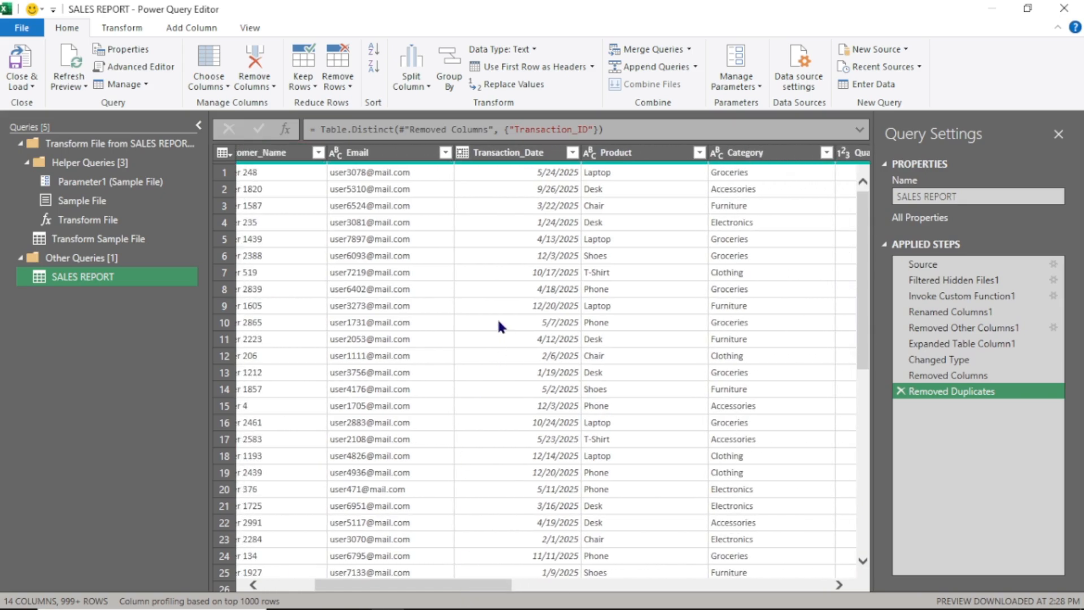
{"action": "left_click", "coordinate": [461, 152]}
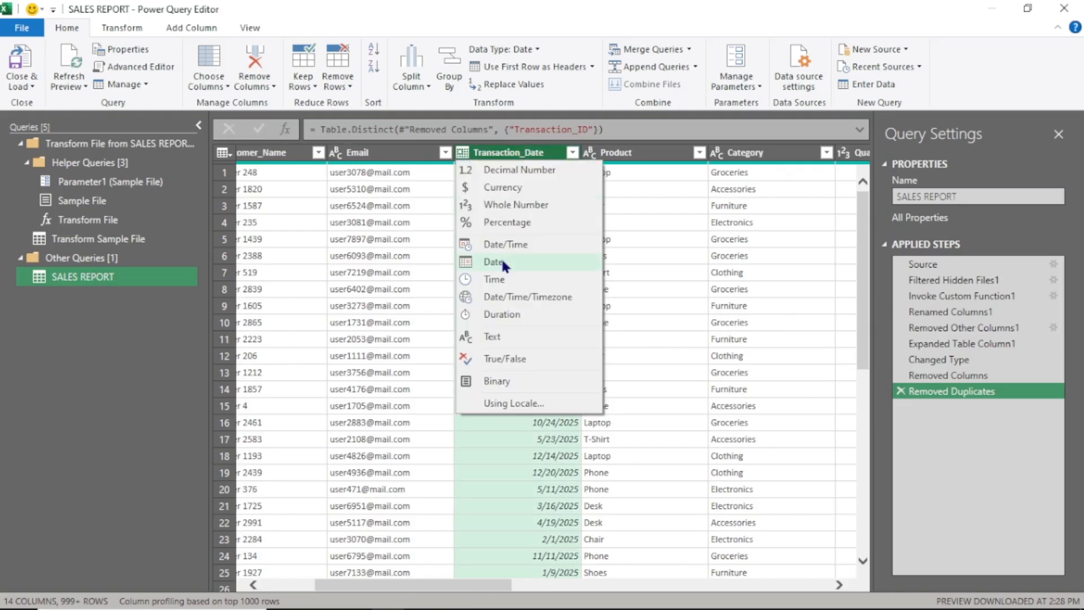
{"action": "left_click", "coordinate": [503, 261]}
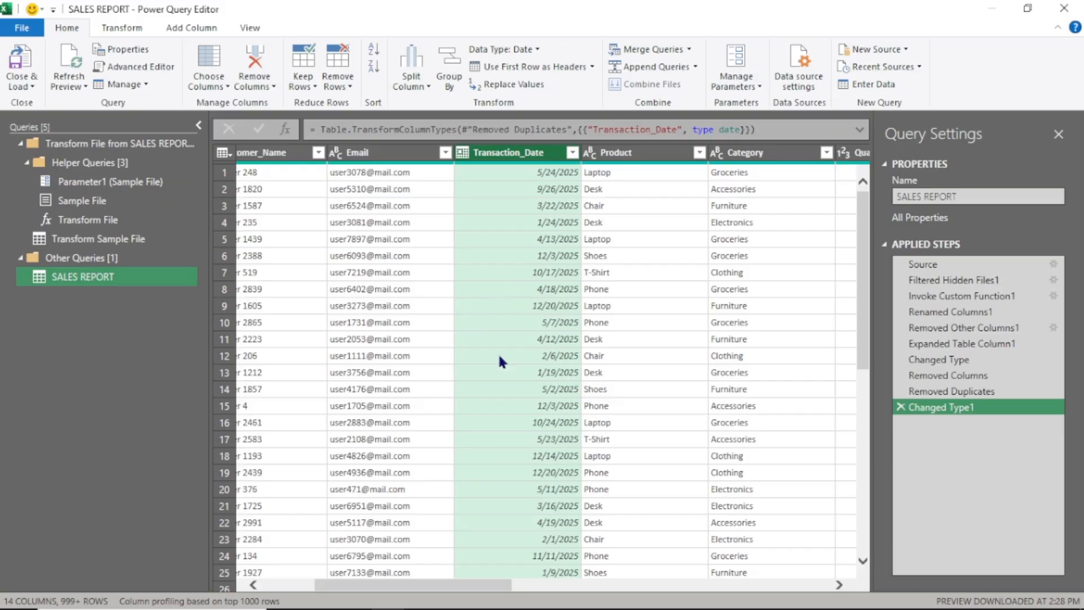
- Start a custom column in the SALES REPORT query and name it Total Cost
{"action": "left_click_drag", "start_coordinate": [394, 587], "coordinate": [608, 587]}
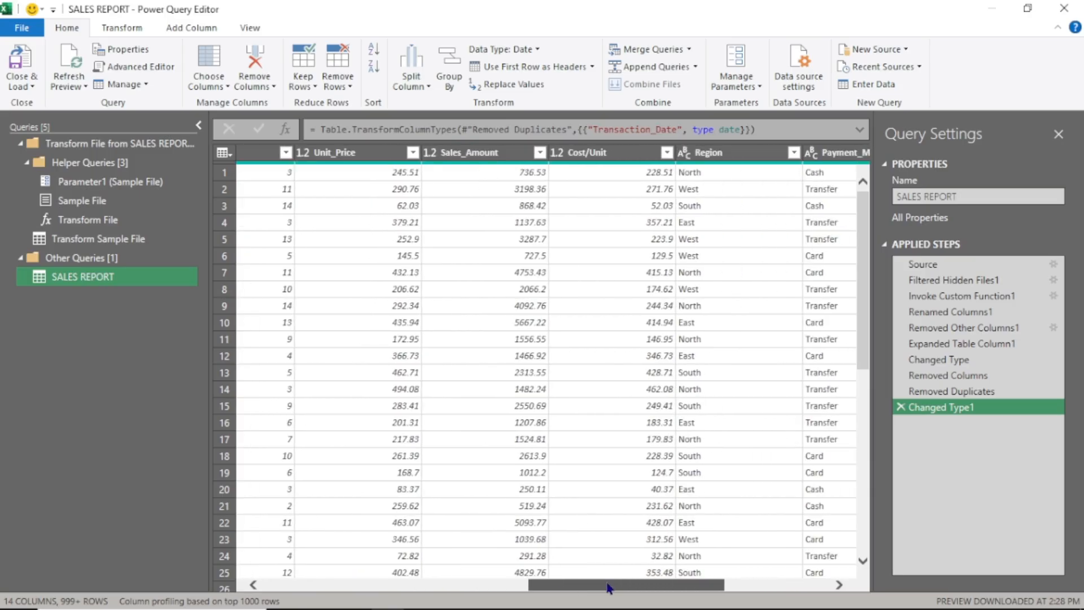
{"action": "left_click_drag", "start_coordinate": [608, 587], "coordinate": [583, 588]}
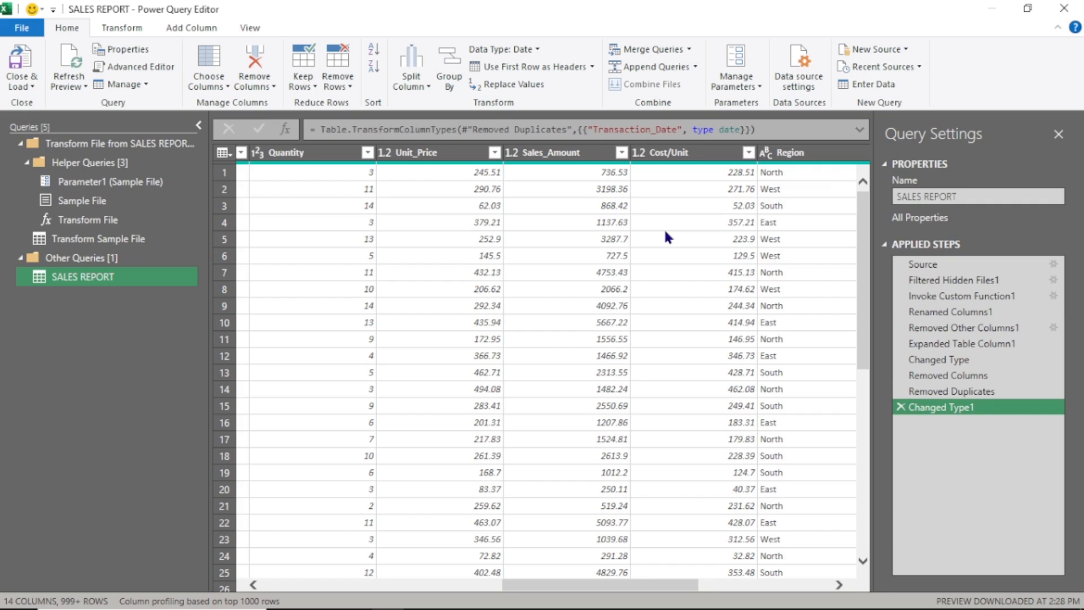
{"action": "left_click_drag", "start_coordinate": [607, 586], "coordinate": [738, 586]}
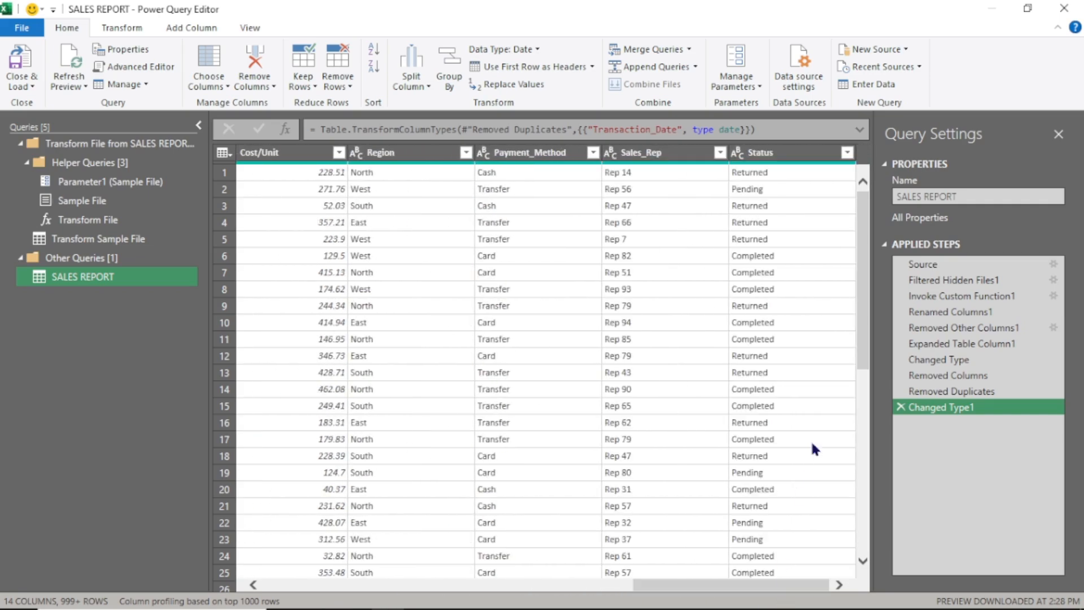
{"action": "left_click", "coordinate": [793, 152]}
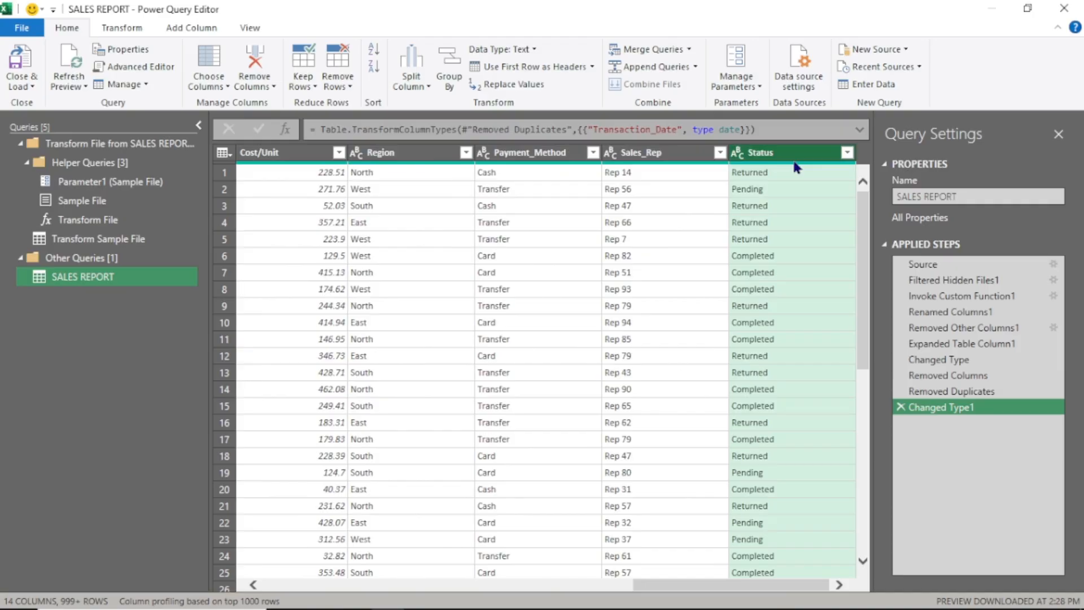
{"action": "left_click", "coordinate": [198, 26]}
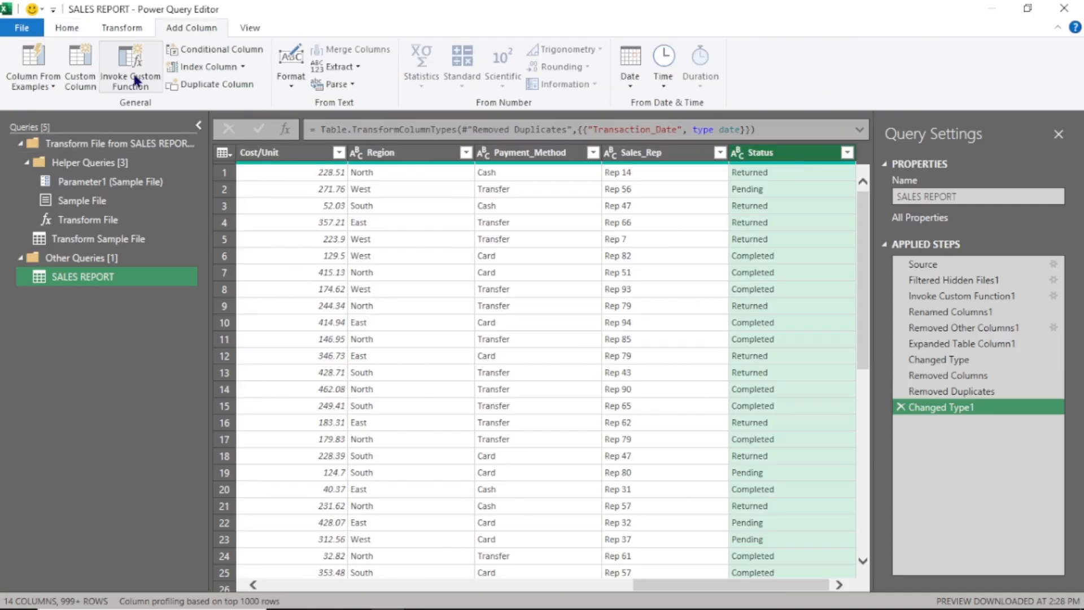
{"action": "left_click", "coordinate": [78, 82]}
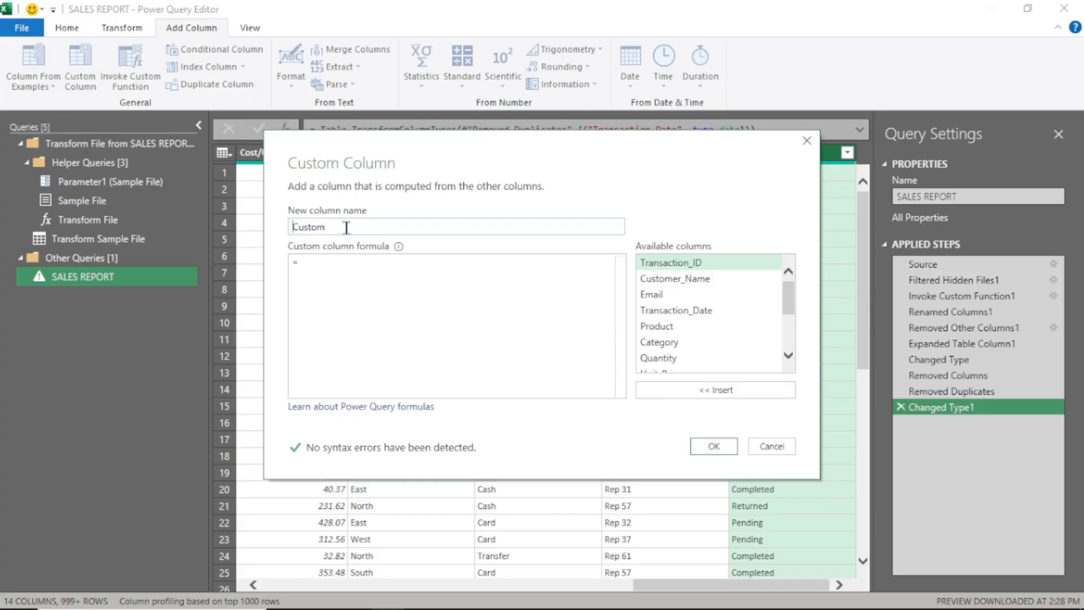
{"action": "left_click", "coordinate": [348, 226]}
{"action": "key", "text": "BackSpace"}
{"action": "key", "text": "BackSpace"}
{"action": "key", "text": "BackSpace"}
{"action": "key", "text": "BackSpace"}
{"action": "key", "text": "BackSpace"}
{"action": "key", "text": "BackSpace"}
{"action": "type", "text": "Total"}
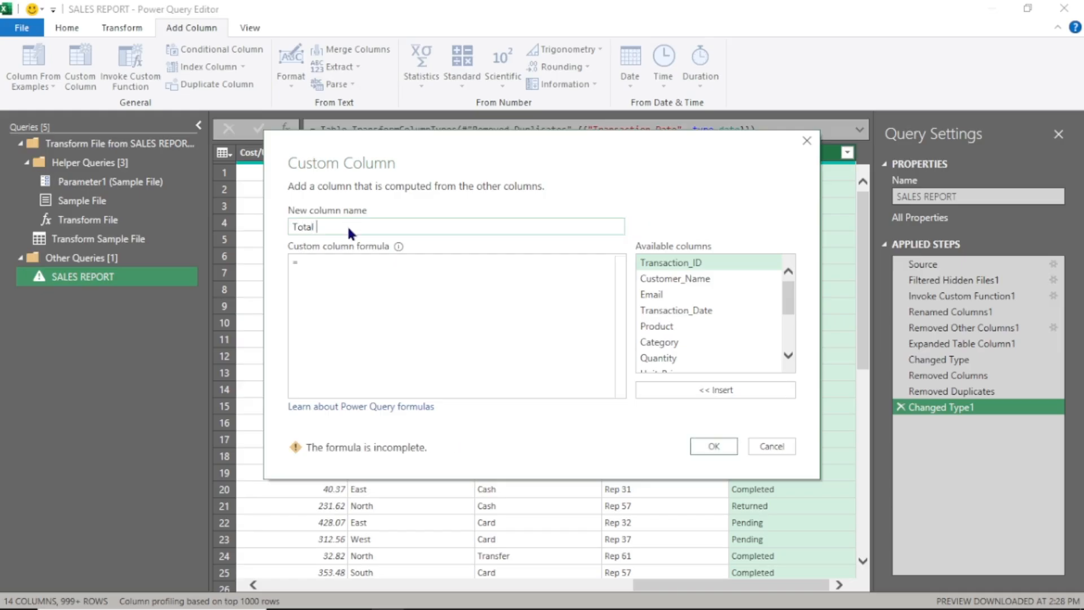
{"action": "type", "text": " Cosy"}
{"action": "key", "text": "BackSpace"}
{"action": "type", "text": "t"}
- Define the Total Cost column's formula as [Quantity]*[#"Cost/Unit"] and add the column to the query
{"action": "left_click", "coordinate": [316, 261]}
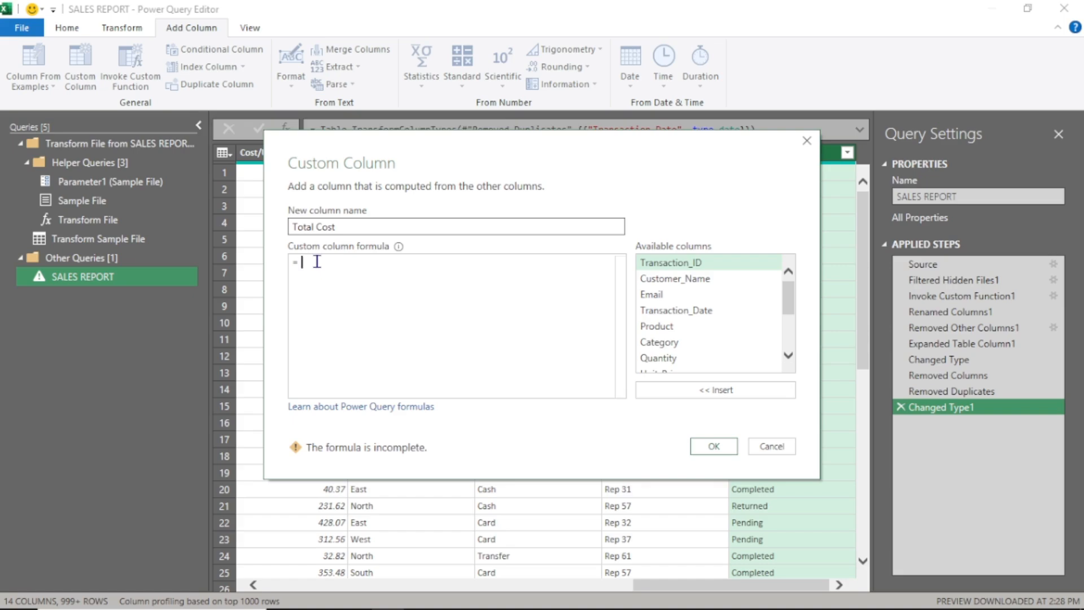
{"action": "left_click", "coordinate": [788, 356]}
{"action": "left_click", "coordinate": [789, 356]}
{"action": "left_click", "coordinate": [788, 356]}
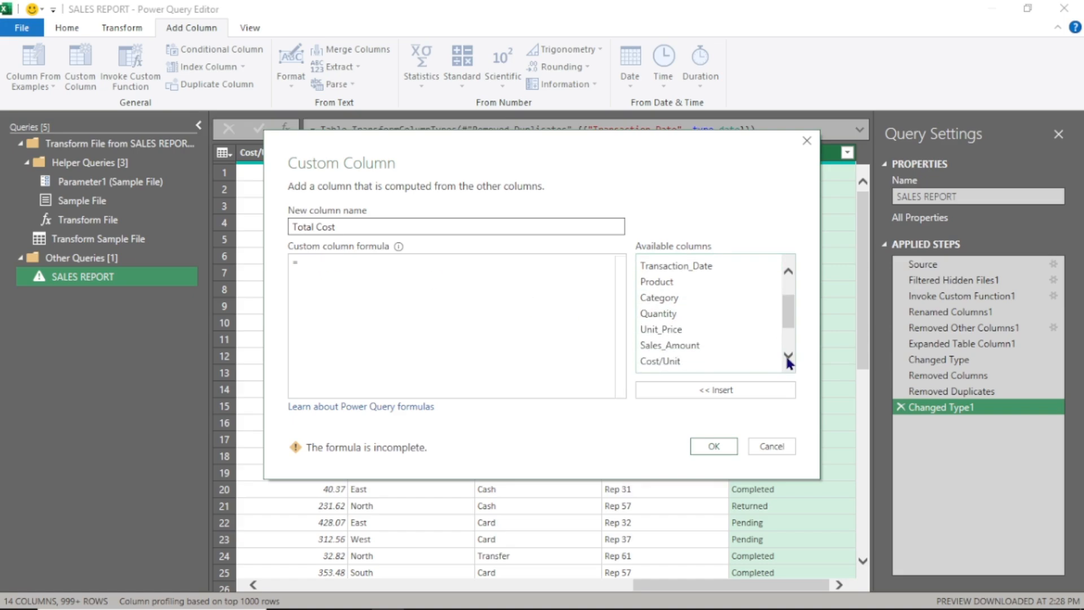
{"action": "left_click", "coordinate": [788, 357]}
{"action": "left_click", "coordinate": [676, 298]}
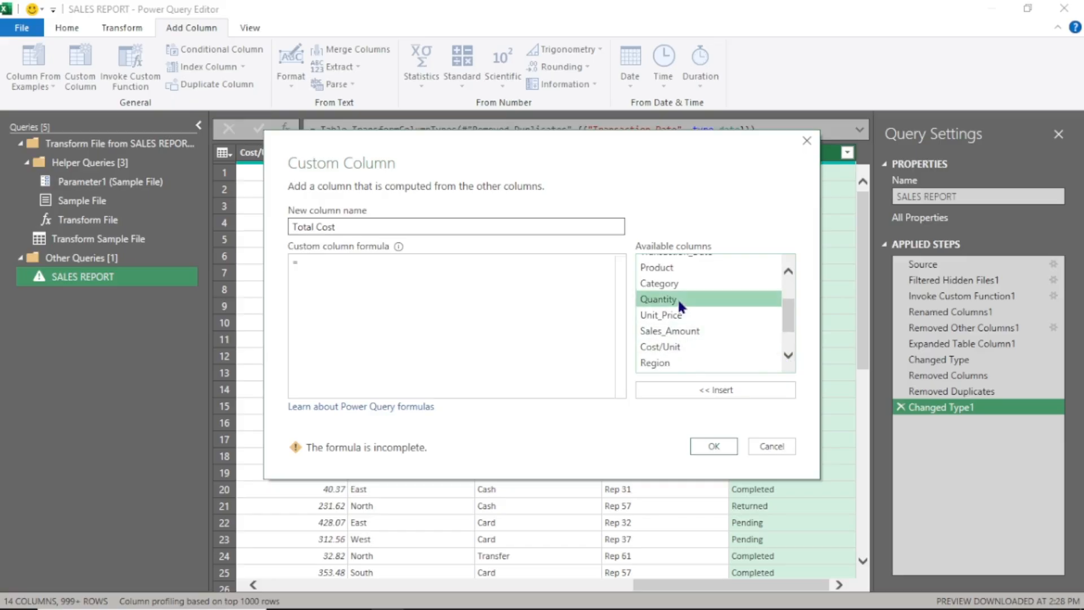
{"action": "left_click", "coordinate": [715, 389]}
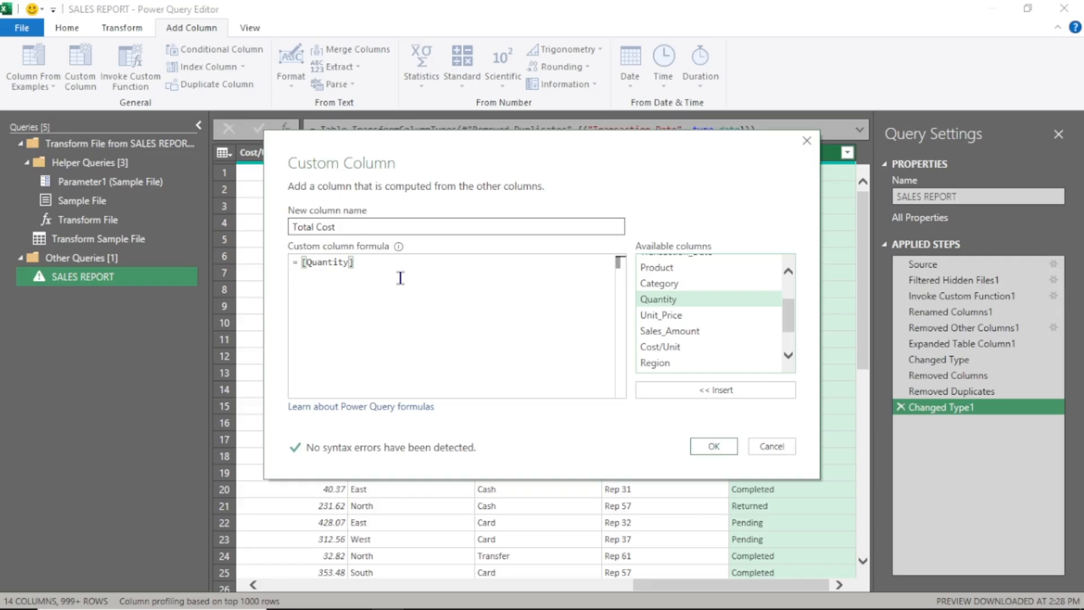
{"action": "type", "text": "*"}
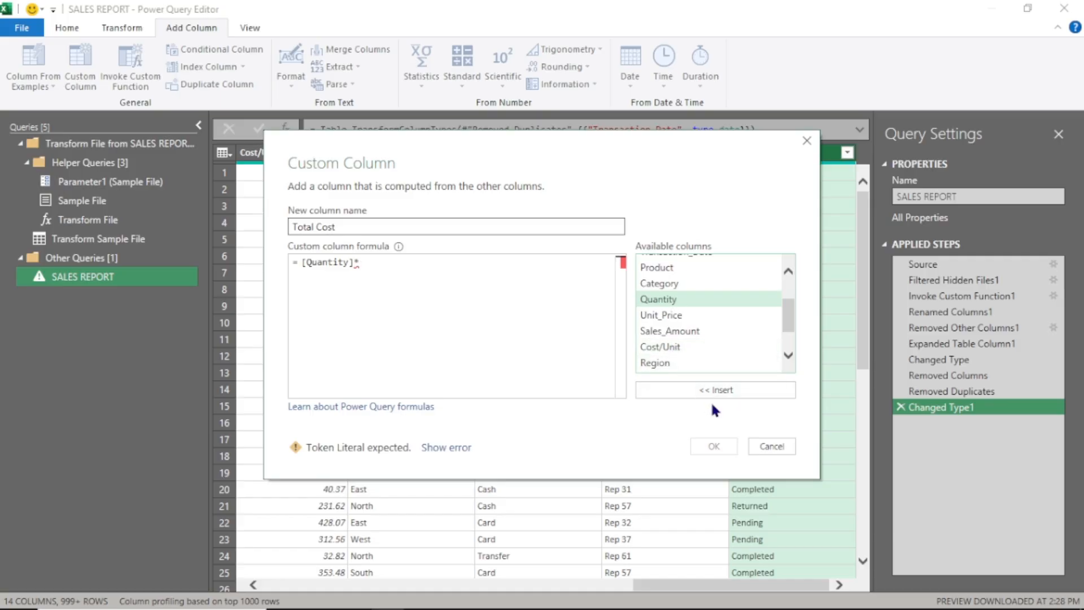
{"action": "left_click", "coordinate": [663, 346]}
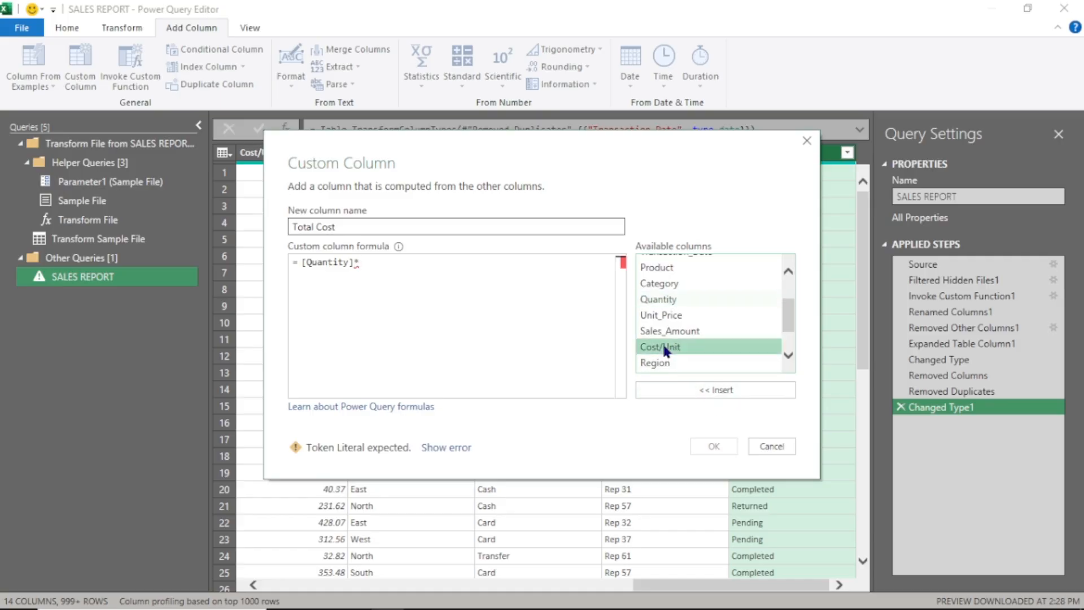
{"action": "double_click", "coordinate": [664, 348]}
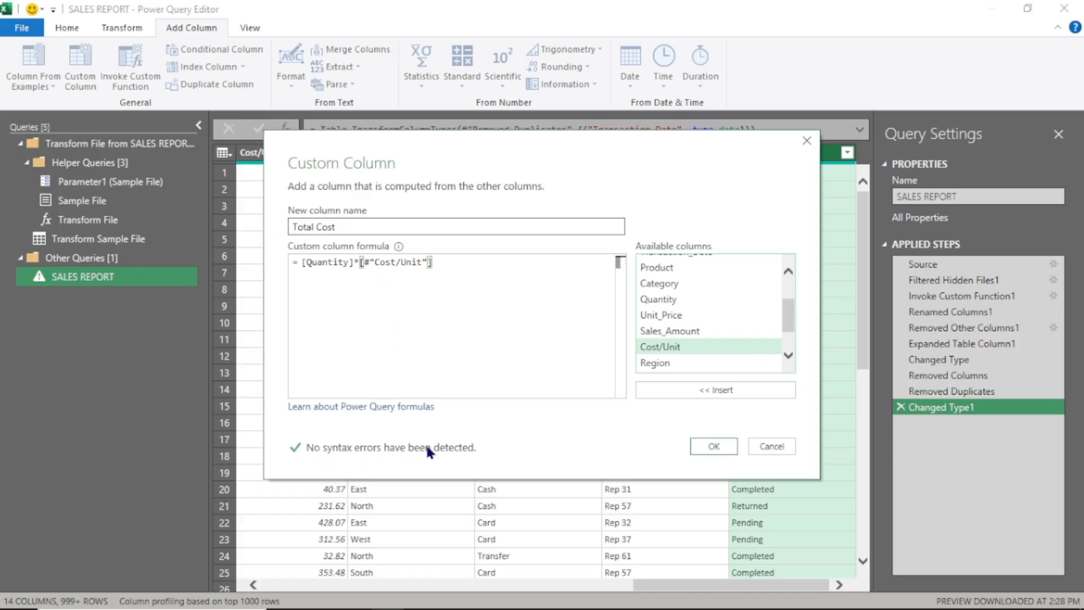
{"action": "left_click", "coordinate": [713, 446]}
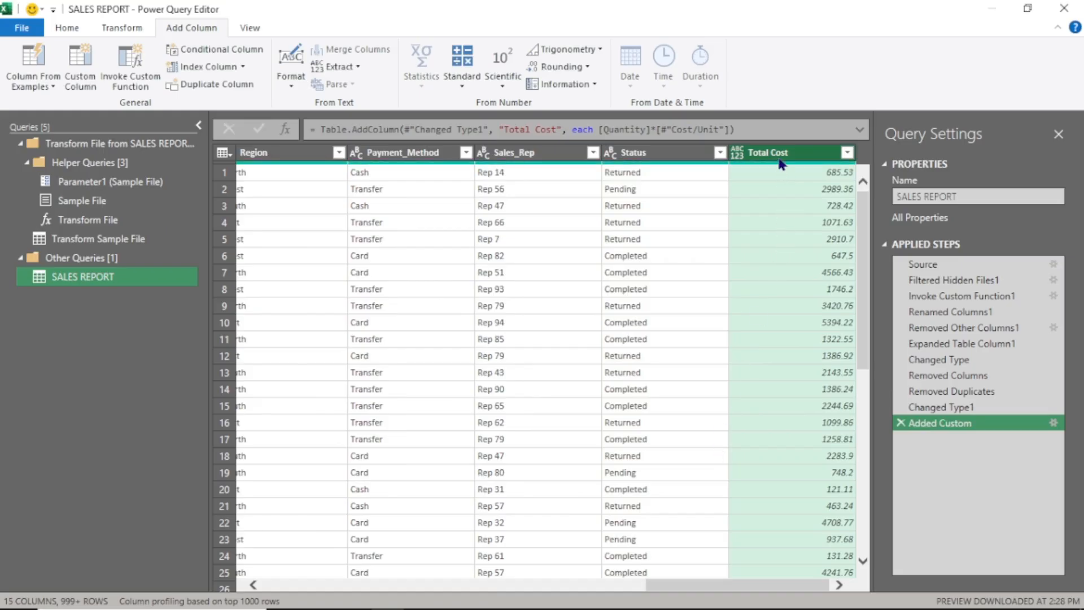
- Start another custom column in the SALES REPORT query and name it Profit
{"action": "left_click", "coordinate": [84, 80]}
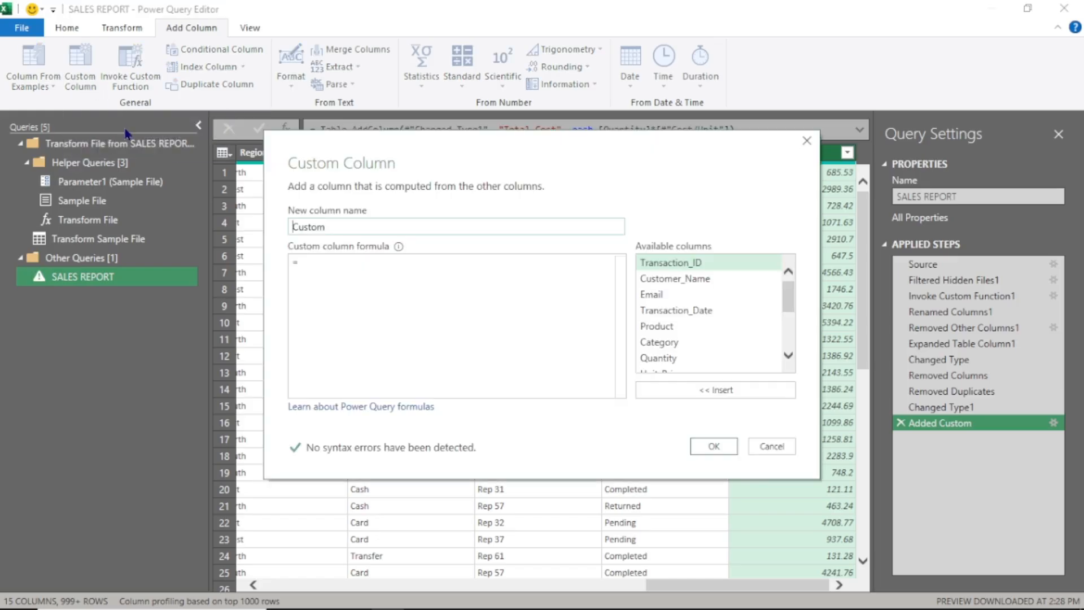
{"action": "left_click", "coordinate": [359, 228]}
{"action": "key", "text": "BackSpace"}
{"action": "key", "text": "BackSpace"}
{"action": "key", "text": "BackSpace"}
{"action": "key", "text": "BackSpace"}
{"action": "key", "text": "BackSpace"}
{"action": "key", "text": "BackSpace"}
{"action": "type", "text": "Profit"}
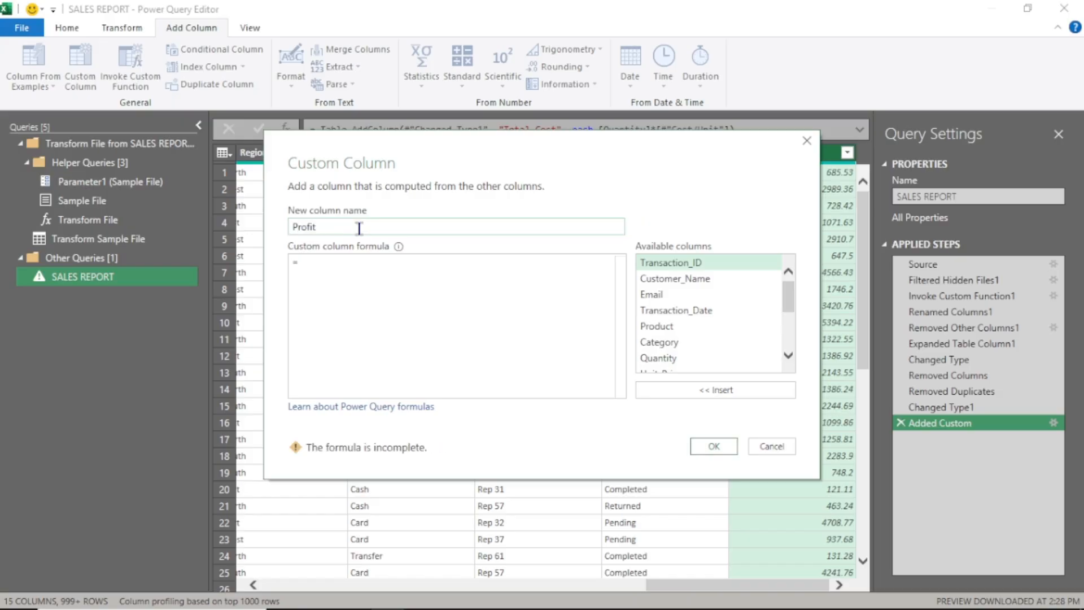
- Define the Profit column's formula as [Sales_Amount]-[Total Cost] and add the column to the query
{"action": "left_click", "coordinate": [330, 259]}
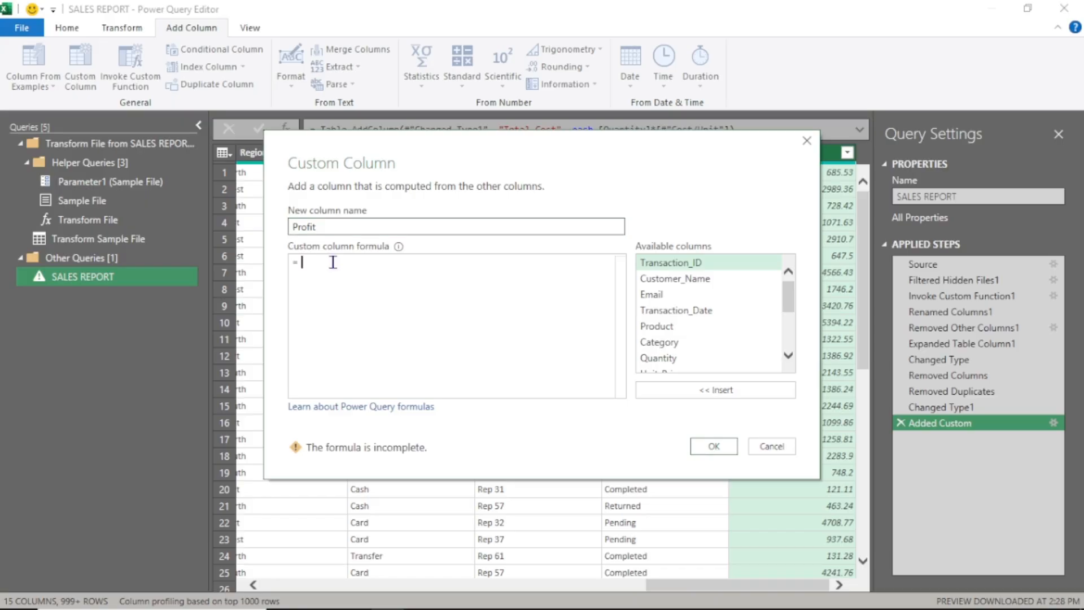
{"action": "left_click", "coordinate": [788, 355]}
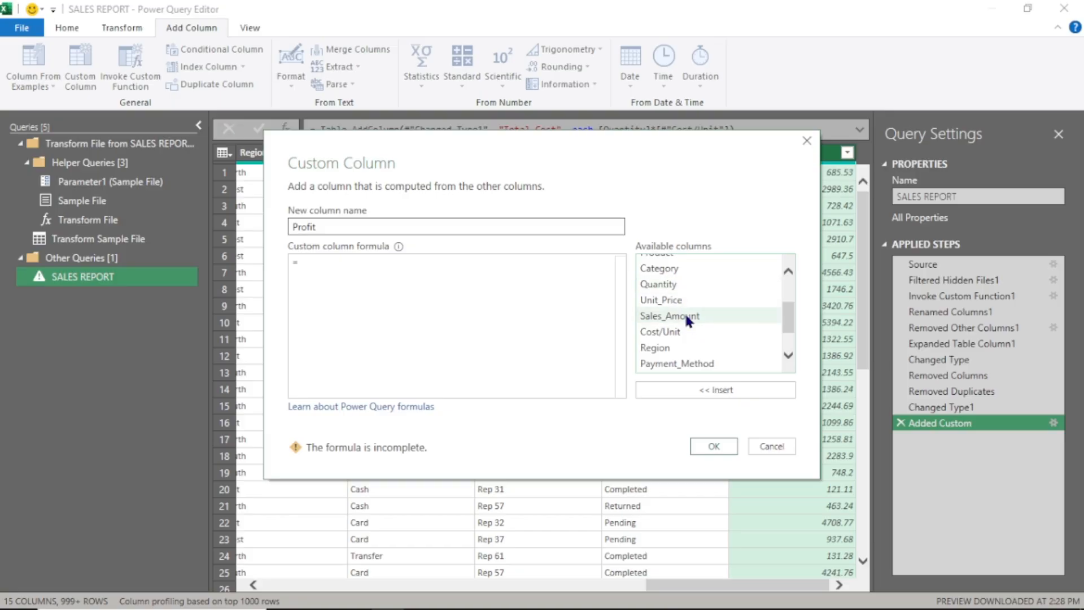
{"action": "double_click", "coordinate": [684, 312]}
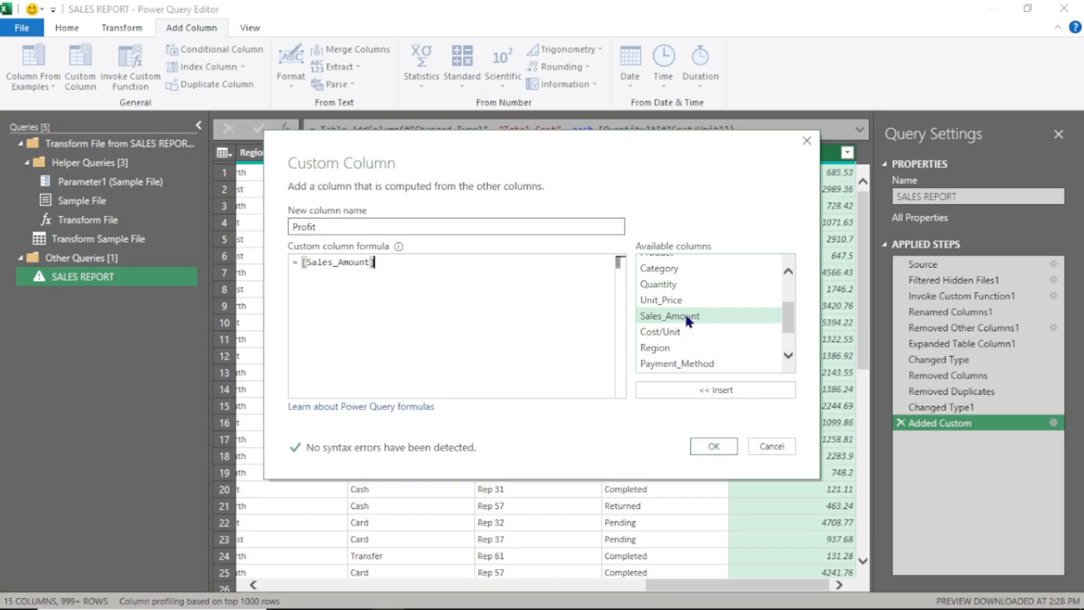
{"action": "type", "text": "-"}
{"action": "scroll", "coordinate": [719, 330], "scroll_direction": "down", "scroll_amount": 1}
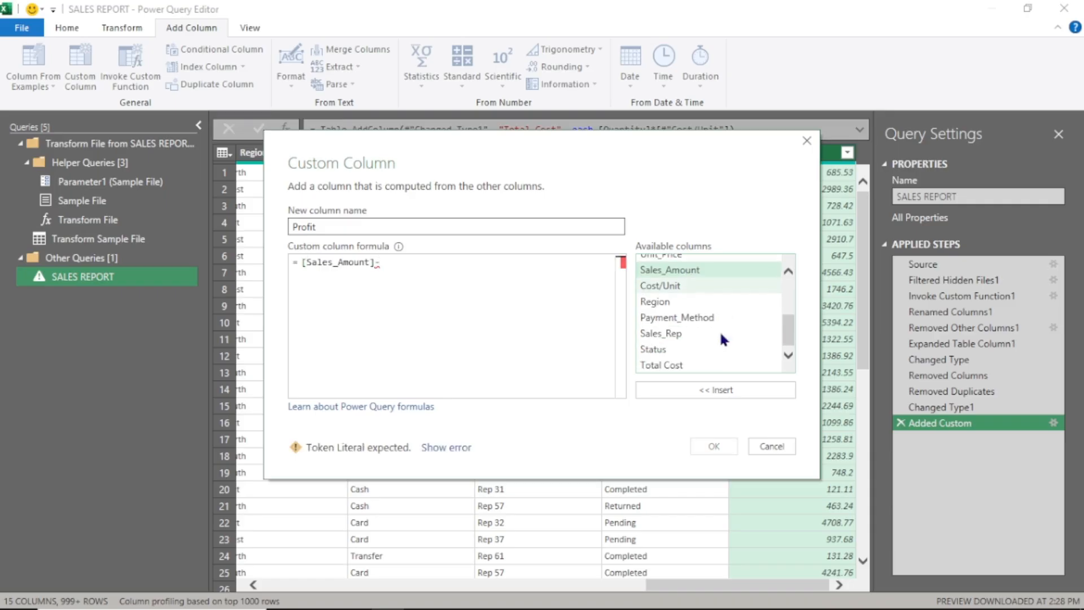
{"action": "double_click", "coordinate": [680, 364]}
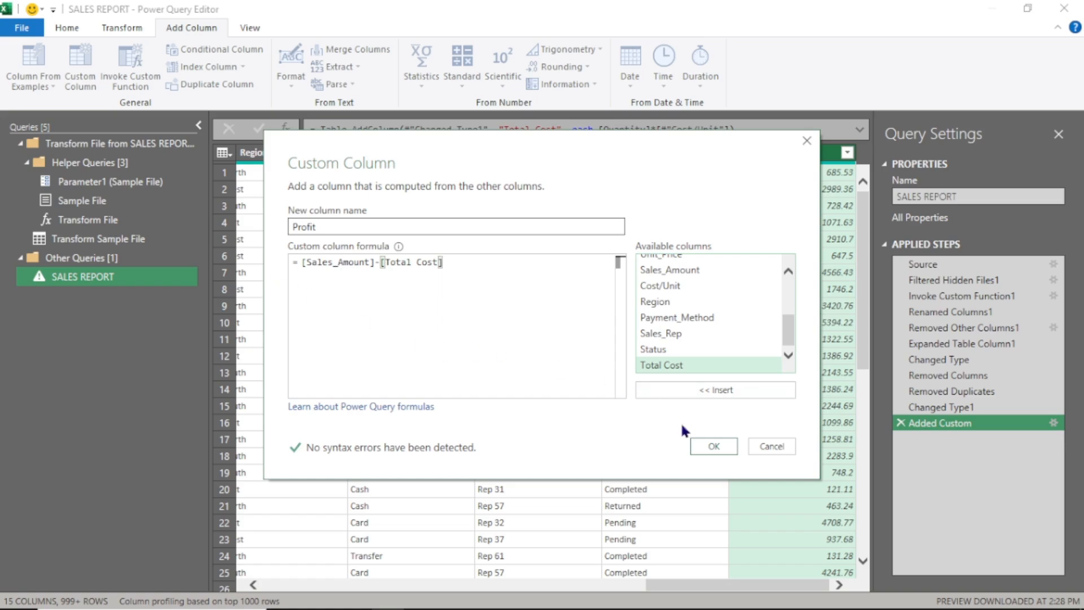
{"action": "left_click", "coordinate": [713, 446]}
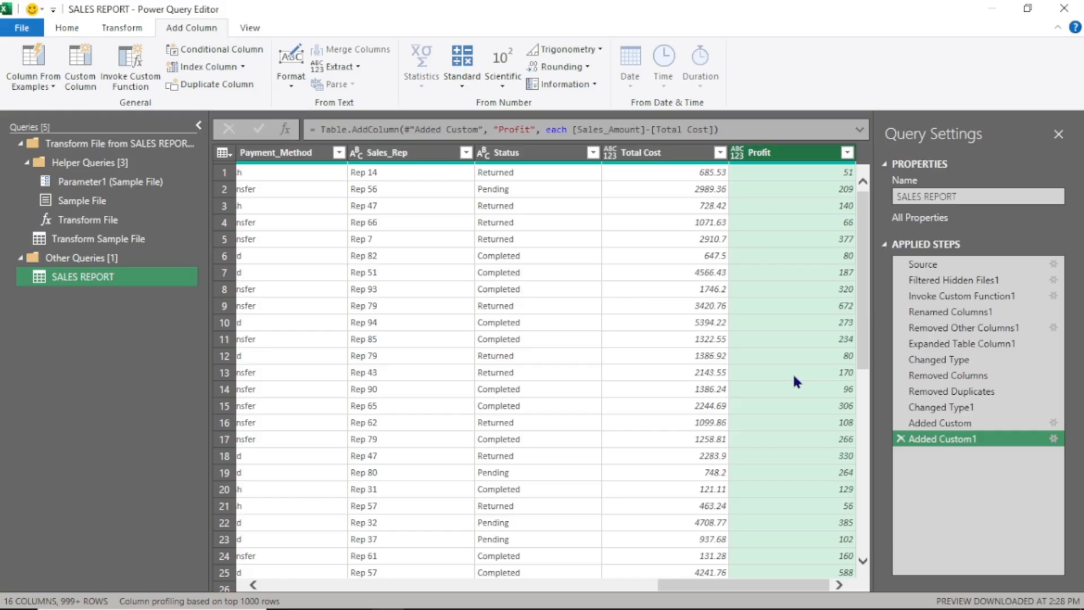
- Start a further custom column in the SALES REPORT query and name it %Profit
{"action": "left_click", "coordinate": [81, 73]}
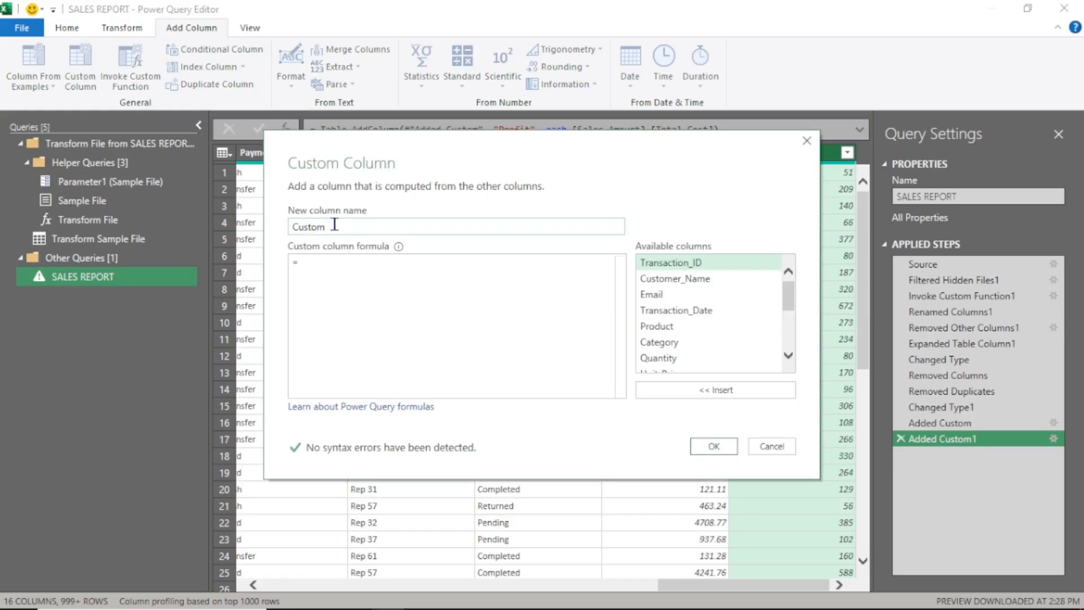
{"action": "key", "text": "BackSpace"}
{"action": "key", "text": "BackSpace"}
{"action": "key", "text": "BackSpace"}
{"action": "key", "text": "BackSpace"}
{"action": "key", "text": "BackSpace"}
{"action": "key", "text": "BackSpace"}
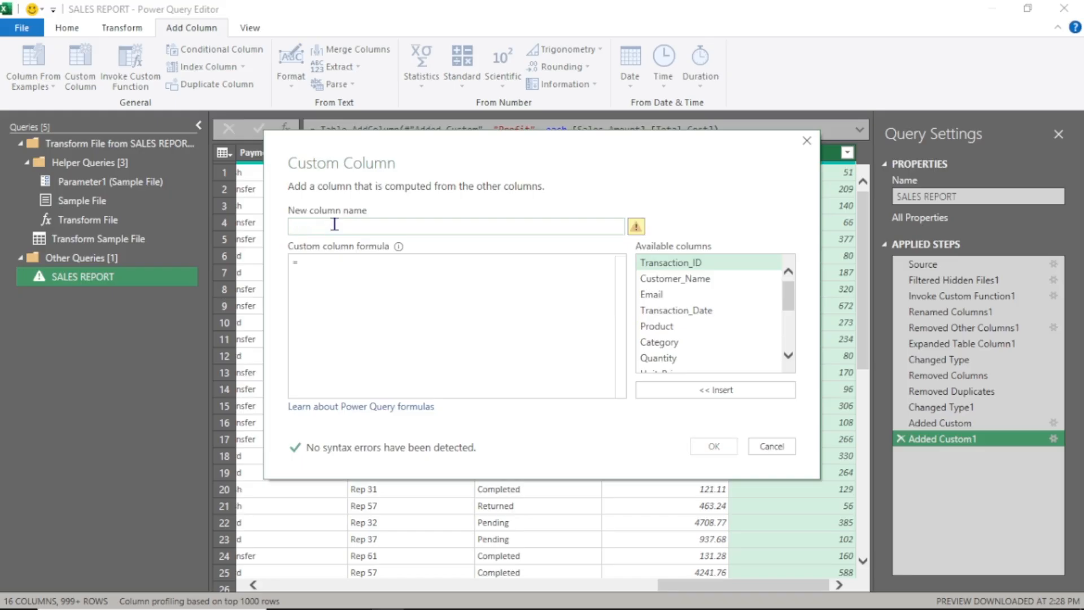
{"action": "type", "text": "%"}
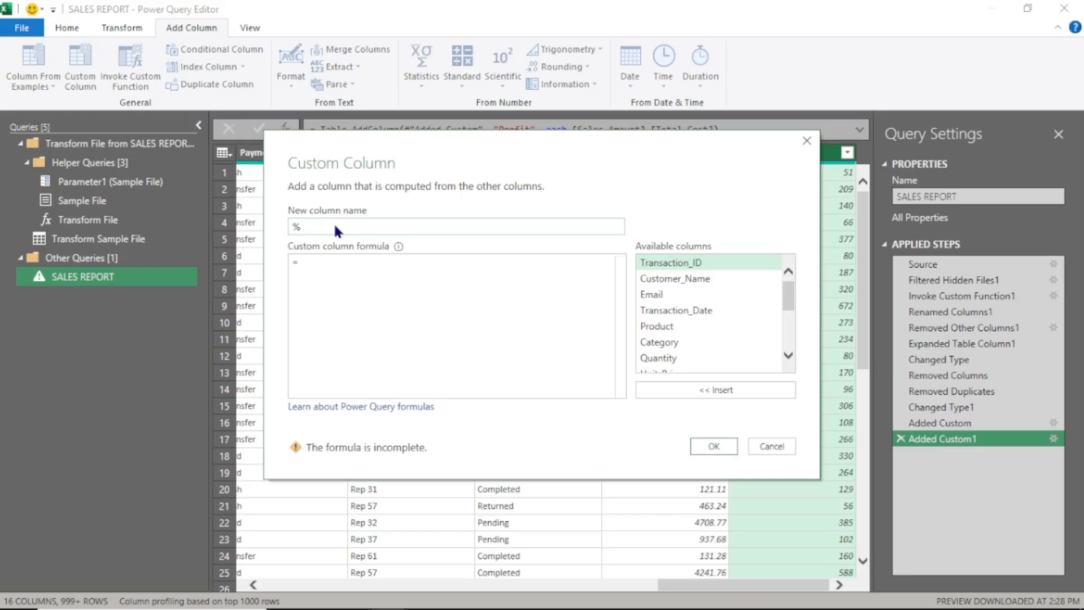
{"action": "type", "text": "Profit"}
- Define the %Profit column's formula as [Profit]/[Total Cost] and add the column to the query
{"action": "left_click", "coordinate": [325, 262]}
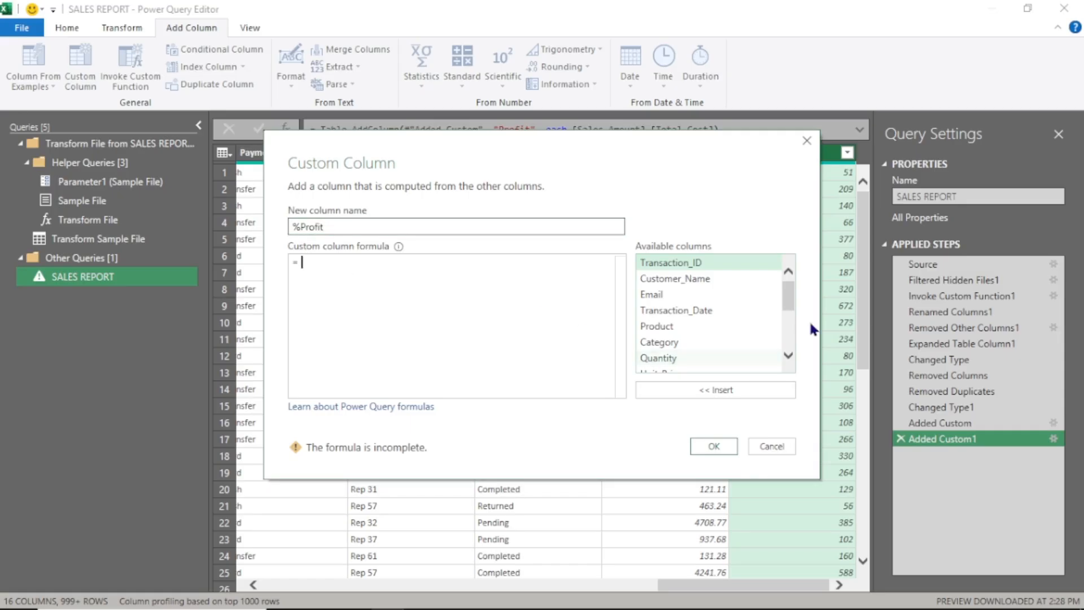
{"action": "scroll", "coordinate": [793, 354], "scroll_direction": "down", "scroll_amount": 5}
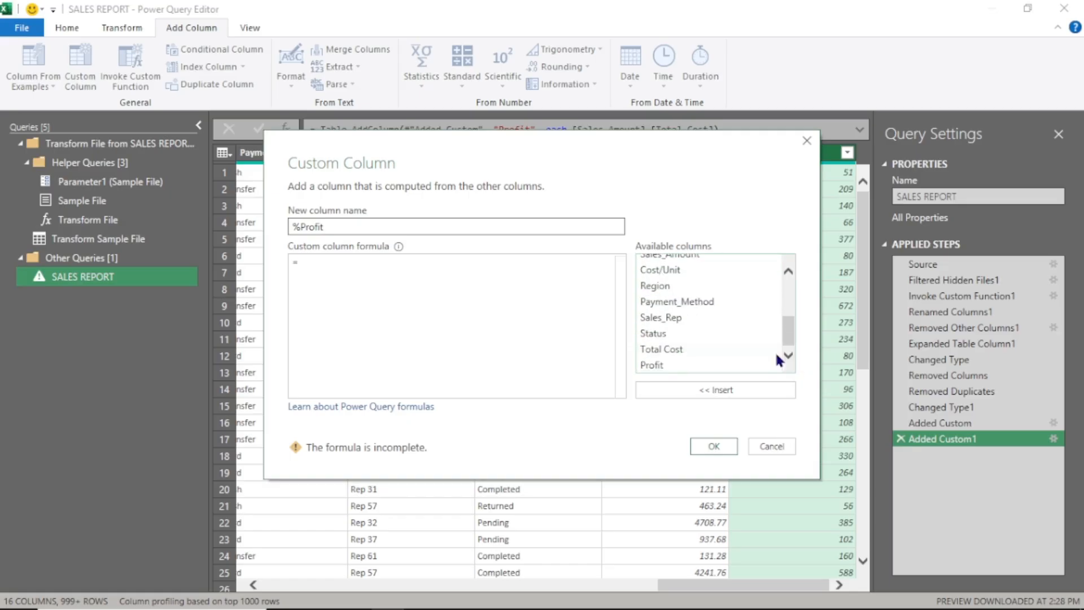
{"action": "double_click", "coordinate": [698, 366]}
{"action": "type", "text": "/"}
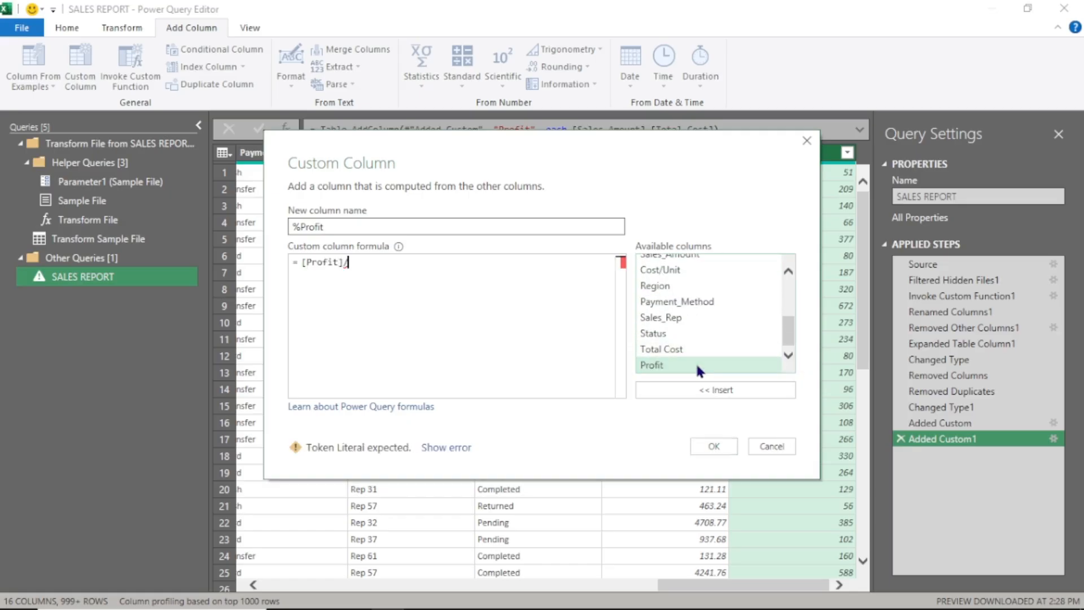
{"action": "double_click", "coordinate": [691, 346]}
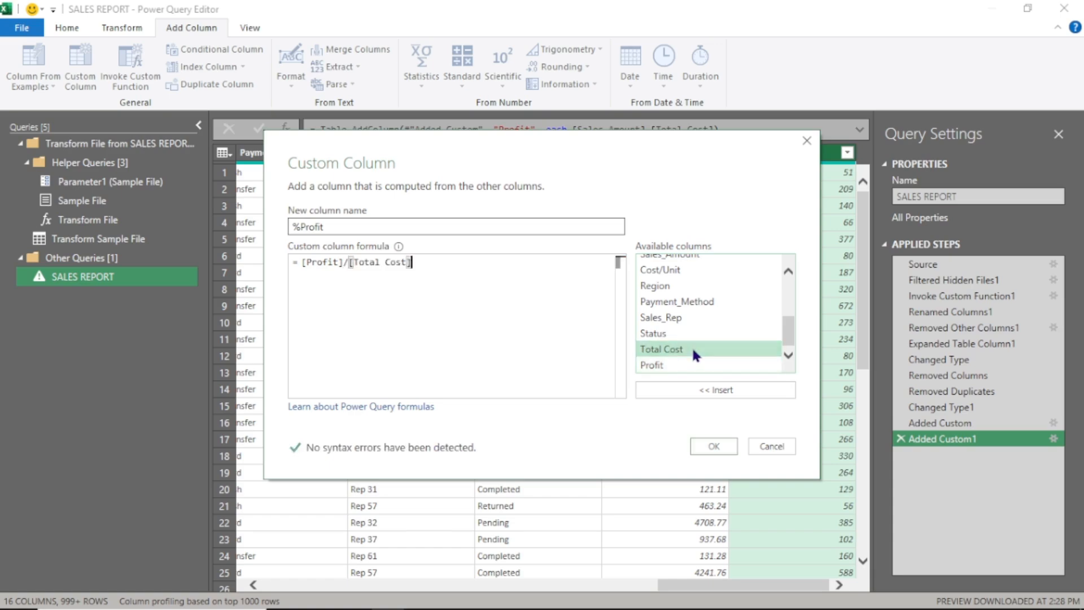
{"action": "left_click", "coordinate": [714, 445]}
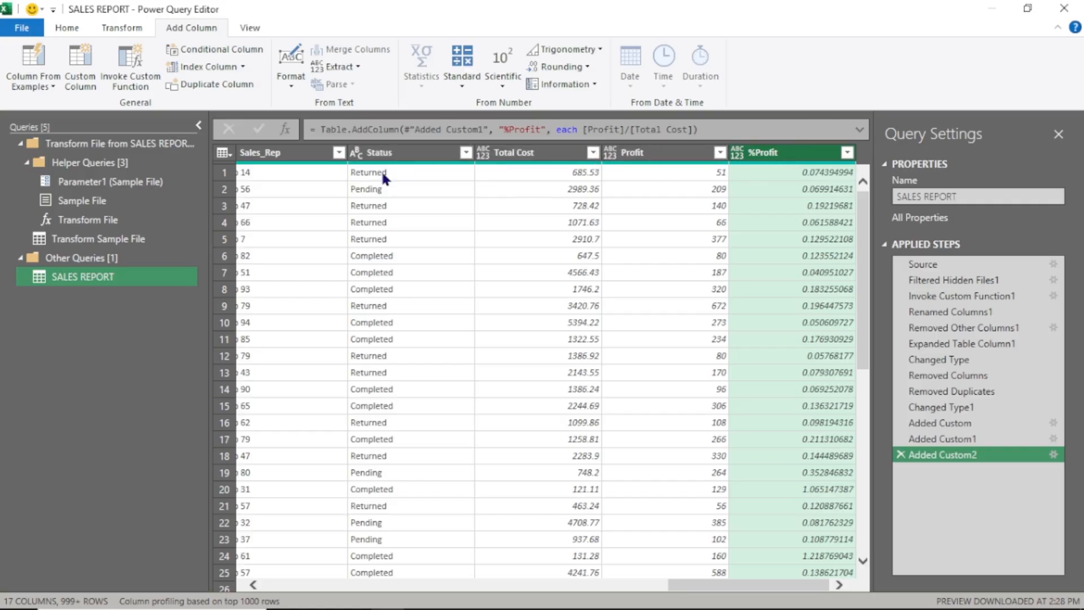
- Set the data type of the Total Cost, Profit and %Profit columns to Decimal Number
{"action": "left_click", "coordinate": [484, 154]}
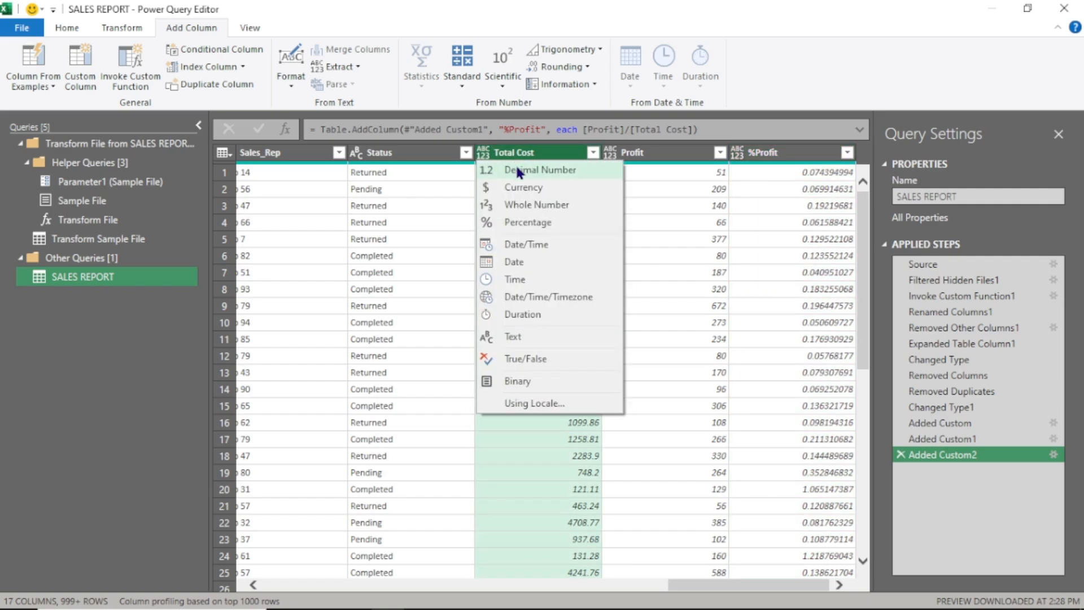
{"action": "left_click", "coordinate": [517, 169]}
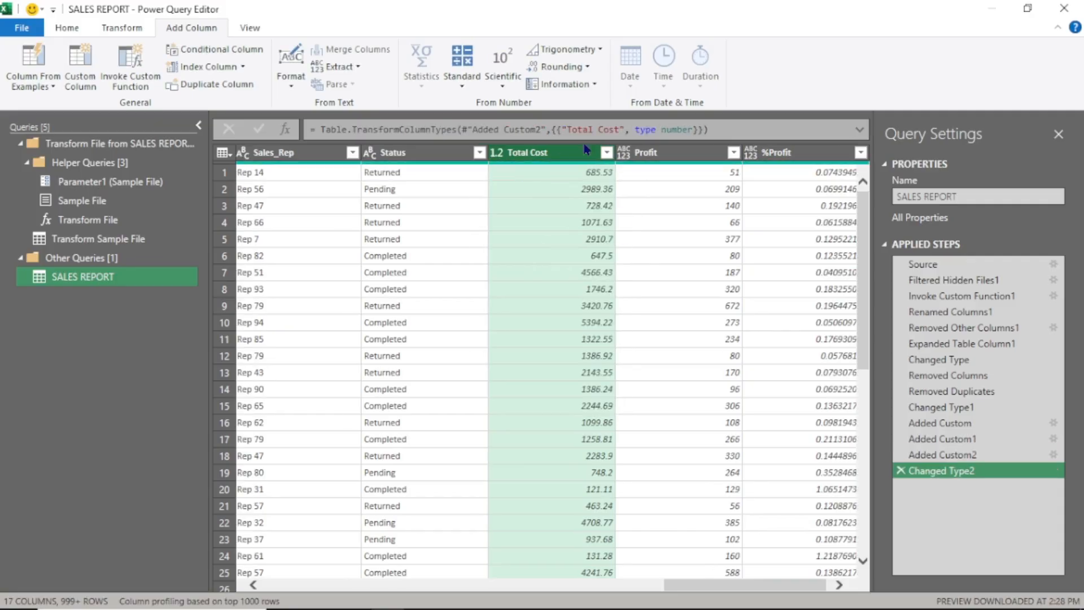
{"action": "left_click", "coordinate": [623, 153]}
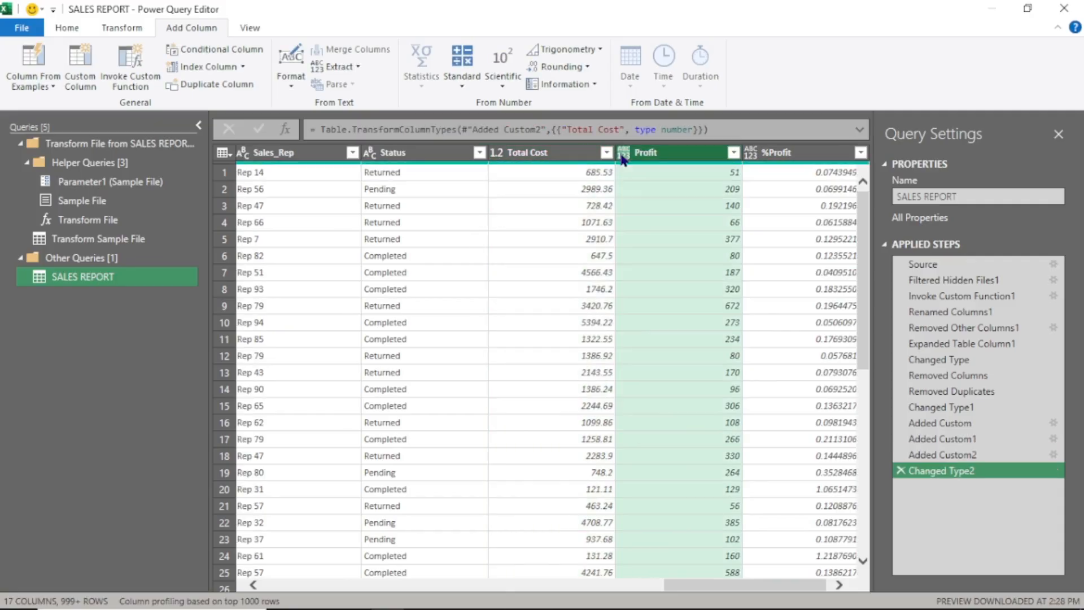
{"action": "left_click", "coordinate": [661, 170]}
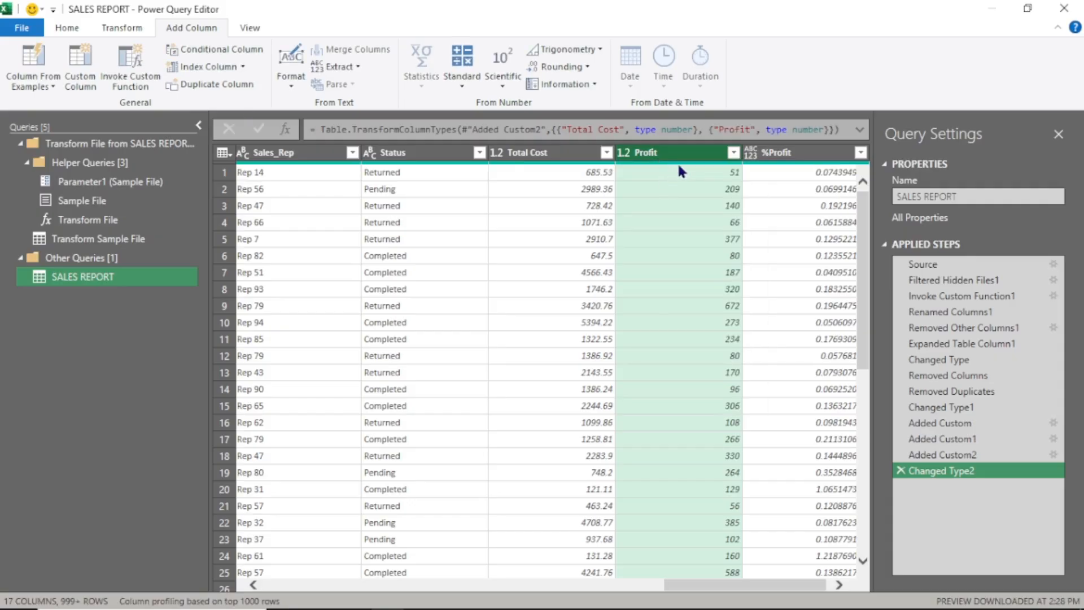
{"action": "left_click", "coordinate": [754, 158]}
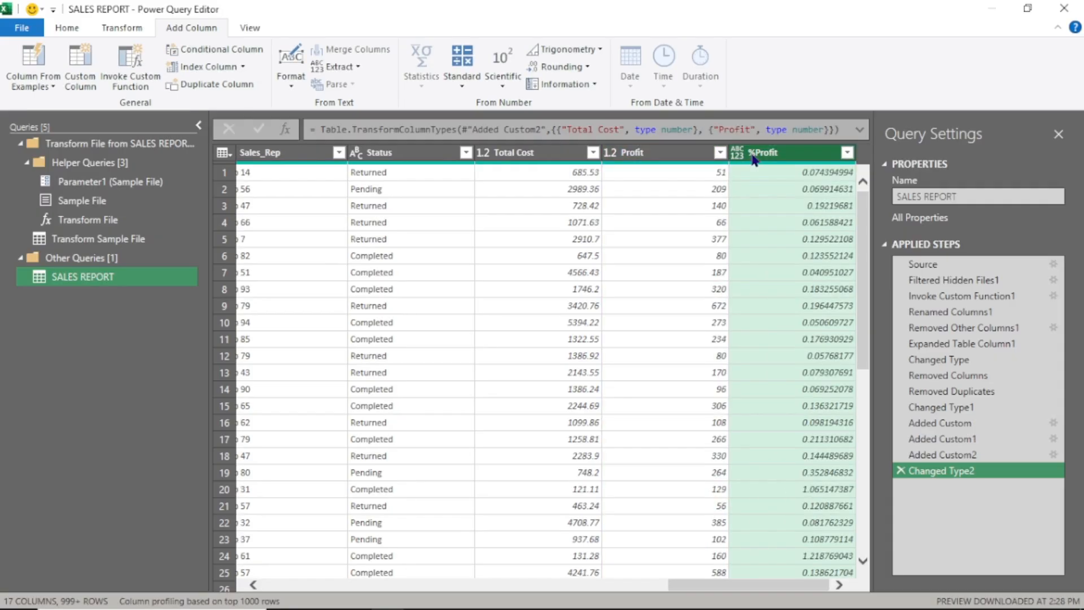
{"action": "left_click", "coordinate": [736, 153]}
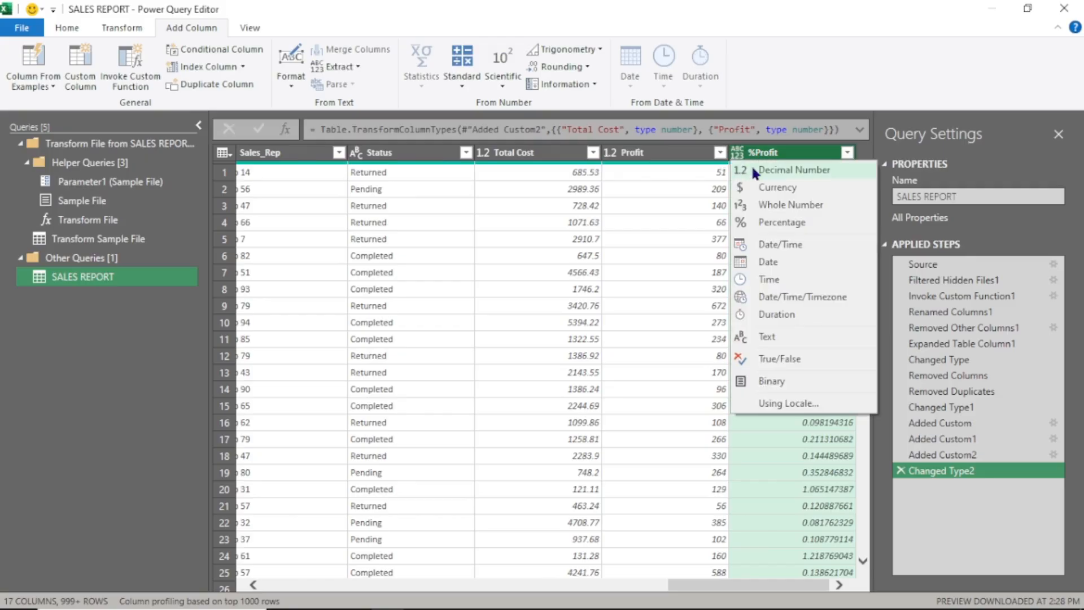
{"action": "left_click", "coordinate": [753, 171]}
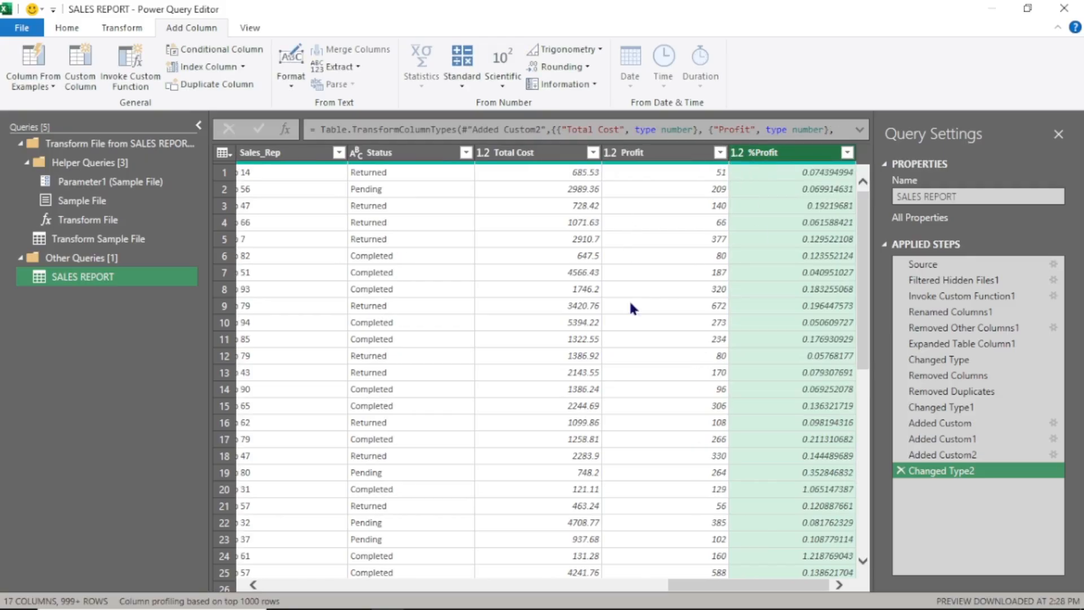
- Move the Total Cost, Profit and %Profit columns together to between Cost/Unit and Region
{"action": "left_click_drag", "start_coordinate": [716, 581], "coordinate": [801, 590]}
{"action": "left_click_drag", "start_coordinate": [520, 152], "coordinate": [542, 164]}
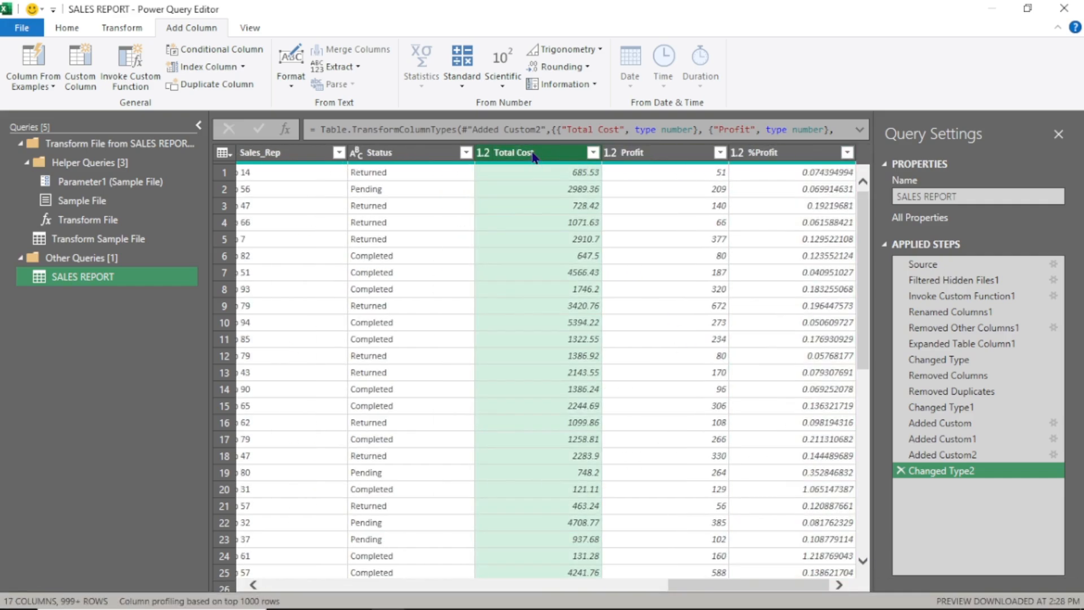
{"action": "left_click", "coordinate": [677, 152], "text": "ctrl"}
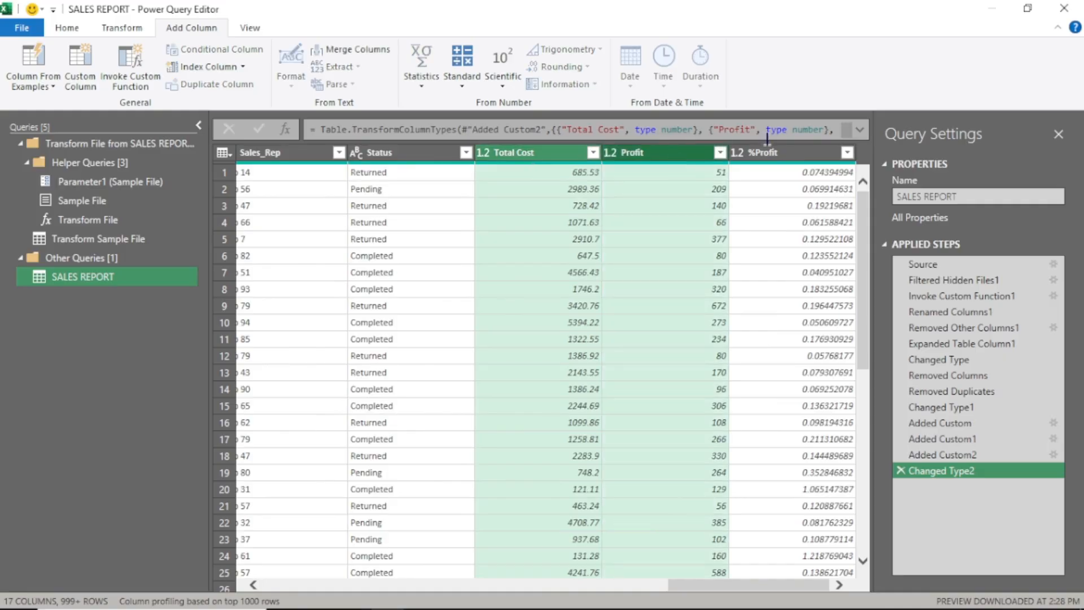
{"action": "left_click", "coordinate": [774, 153], "text": "ctrl"}
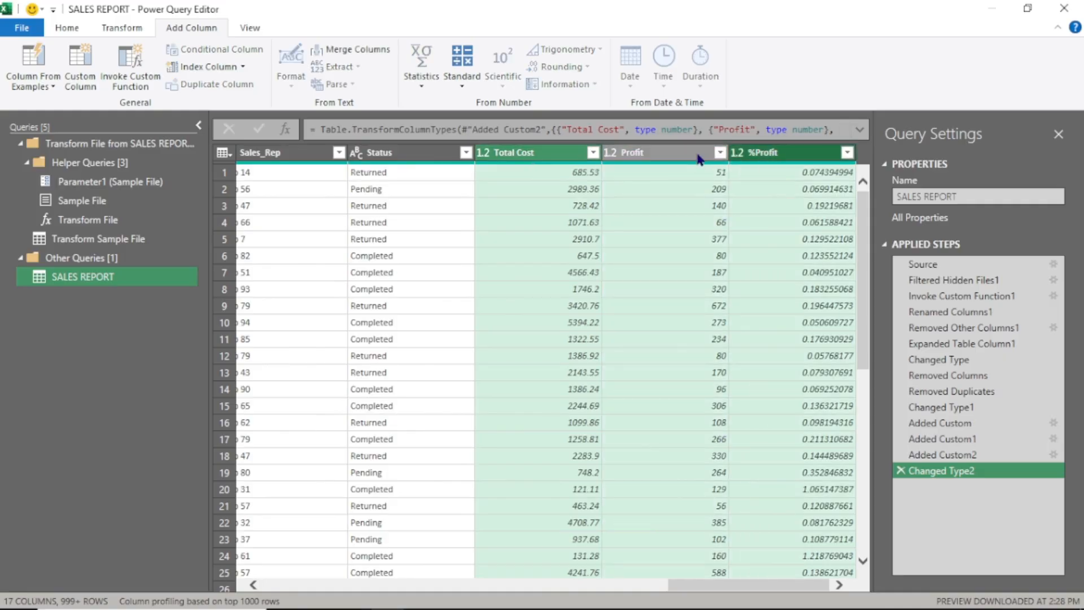
{"action": "left_click_drag", "start_coordinate": [699, 164], "coordinate": [430, 153]}
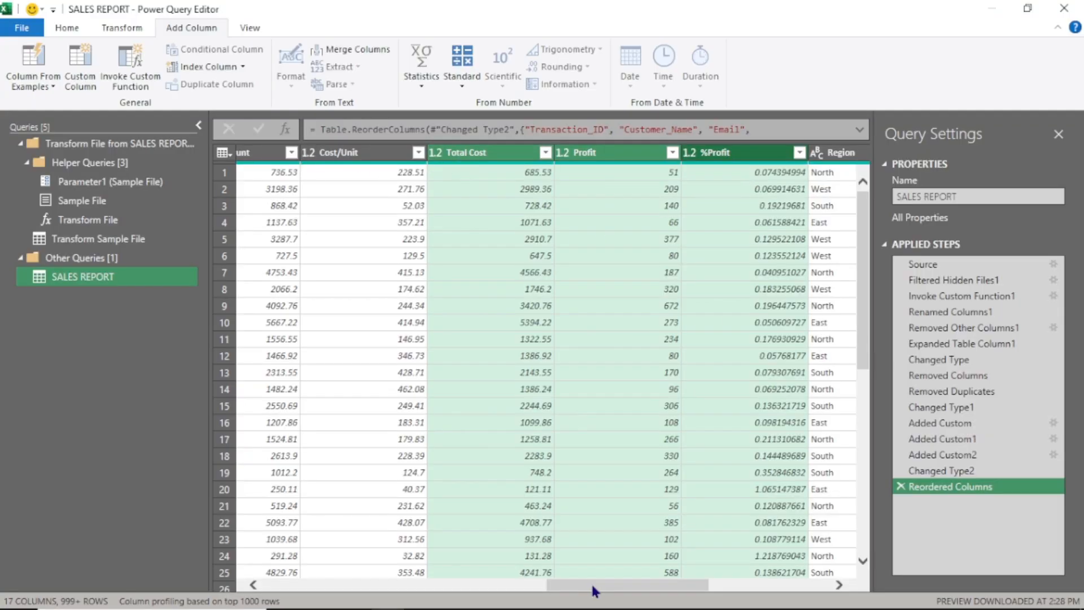
- Review the columns of the SALES REPORT query, and close and load it into the workbook
{"action": "left_click_drag", "start_coordinate": [593, 590], "coordinate": [637, 589]}
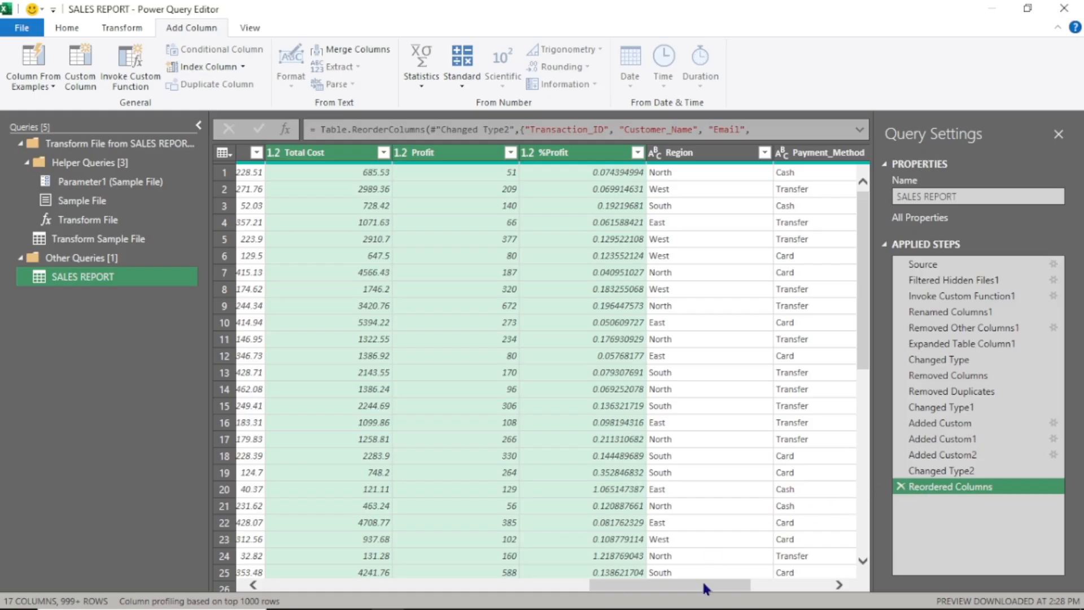
{"action": "left_click_drag", "start_coordinate": [703, 583], "coordinate": [376, 556]}
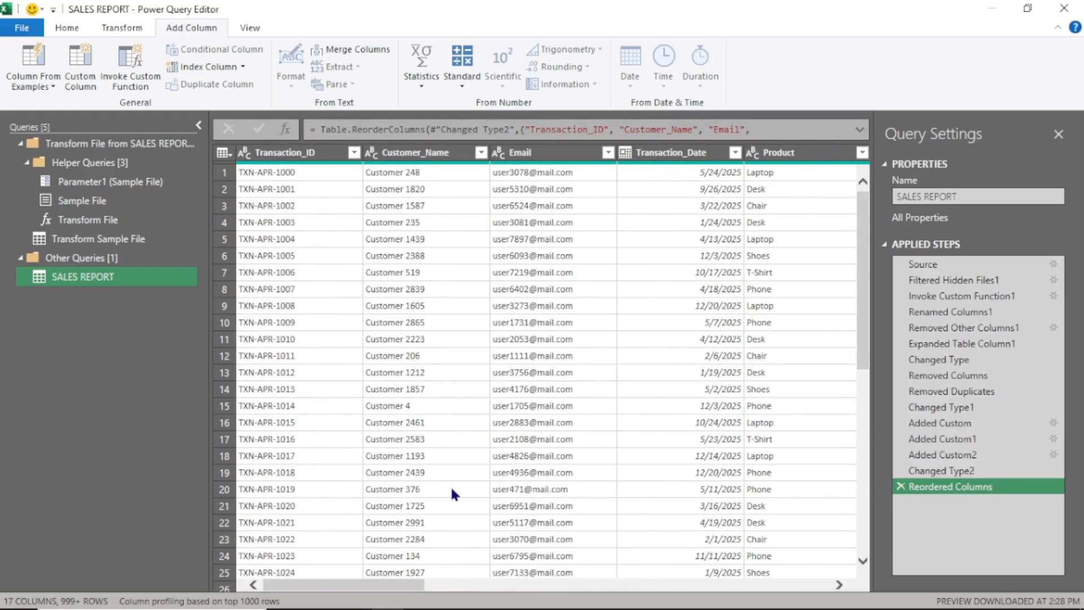
{"action": "left_click", "coordinate": [66, 28]}
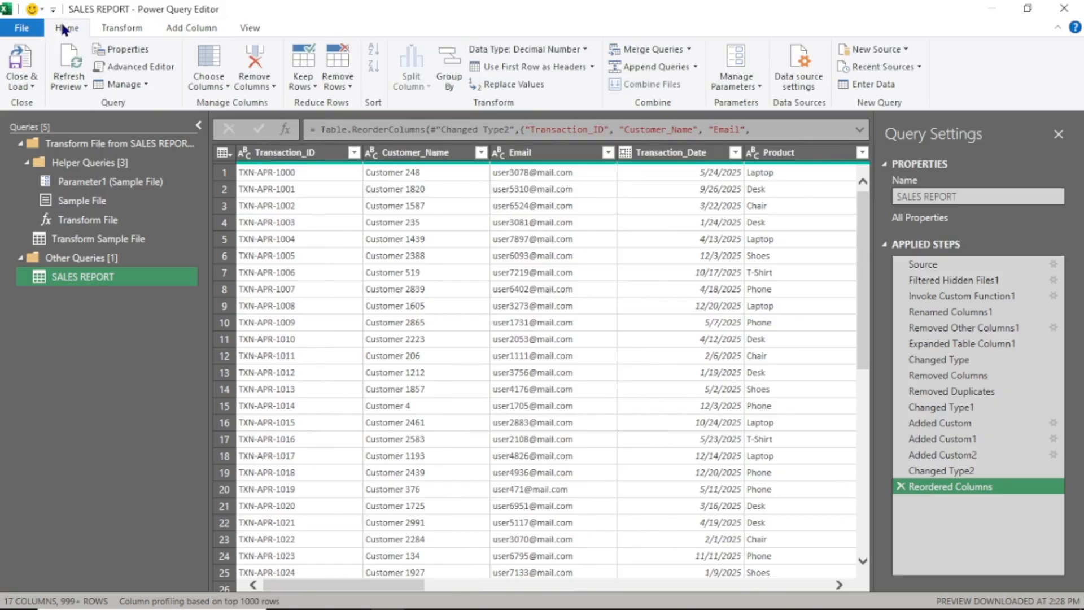
{"action": "left_click", "coordinate": [23, 86]}
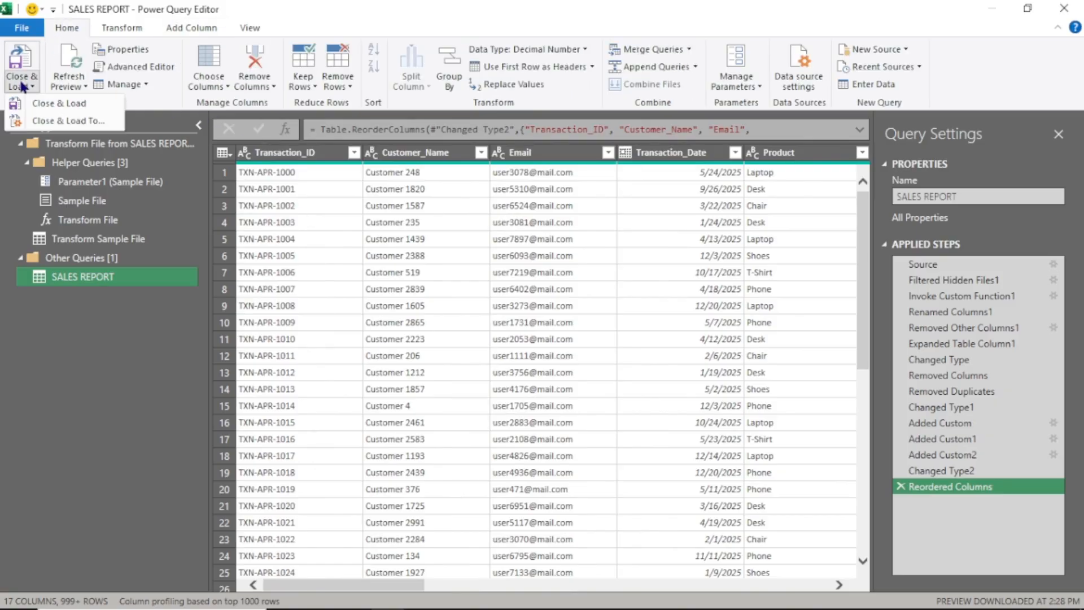
{"action": "left_click", "coordinate": [48, 102]}
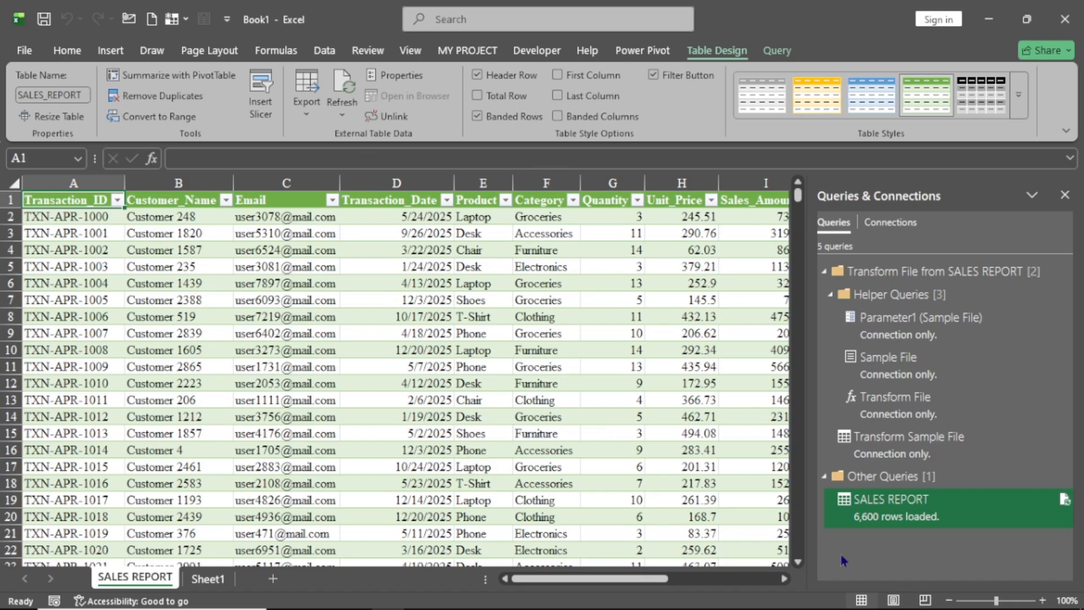
- Look through the loaded SALES_REPORT table and its Transaction_ID filter values, and close the Queries & Connections pane
{"action": "mouse_move", "coordinate": [895, 521]}
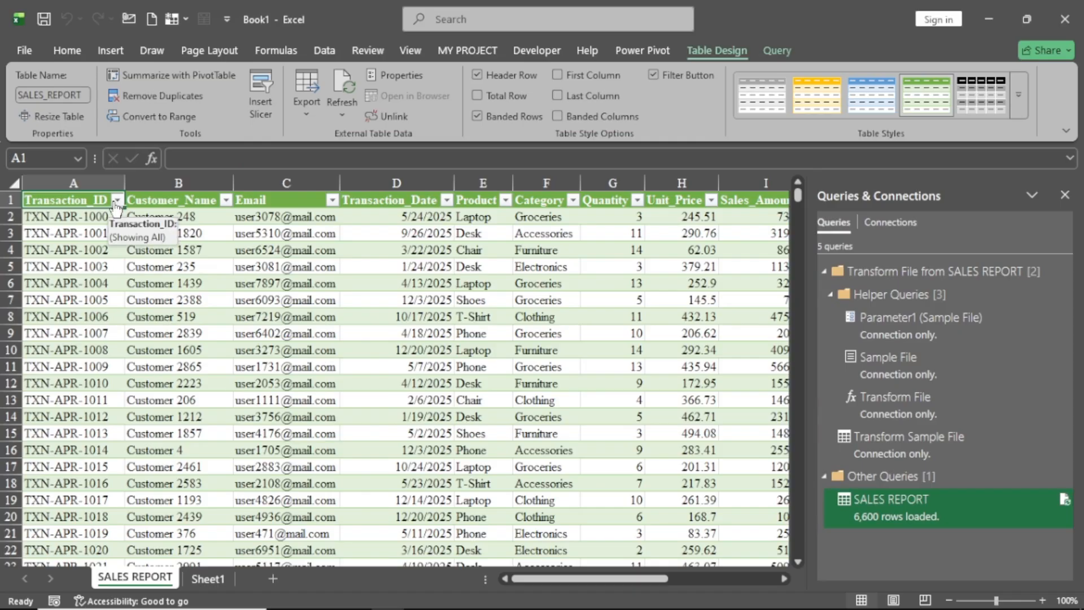
{"action": "scroll", "coordinate": [63, 274], "scroll_direction": "down", "scroll_amount": 16}
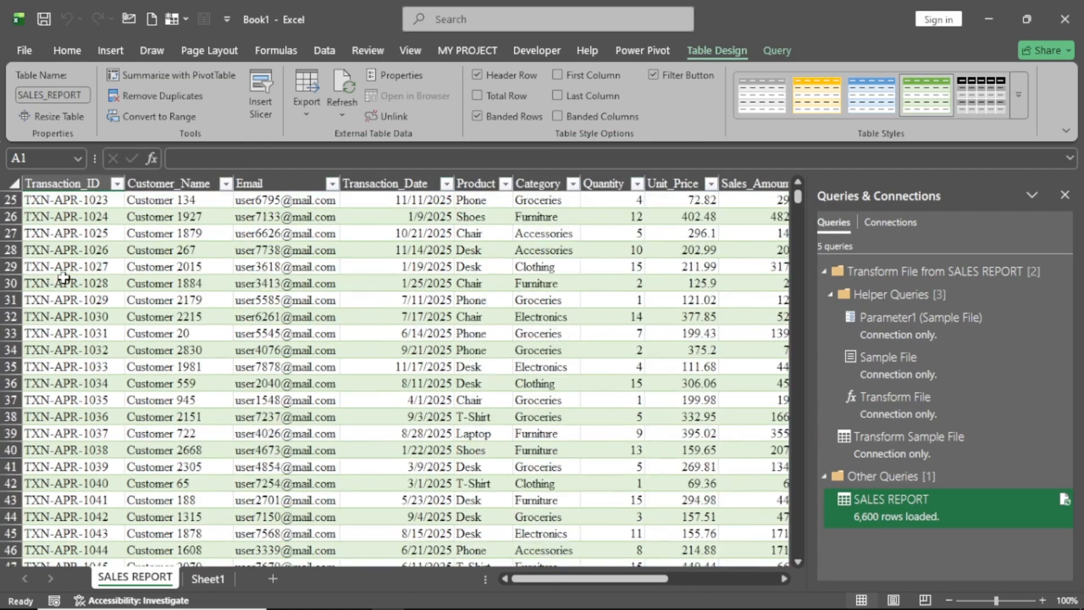
{"action": "scroll", "coordinate": [64, 276], "scroll_direction": "down", "scroll_amount": 20}
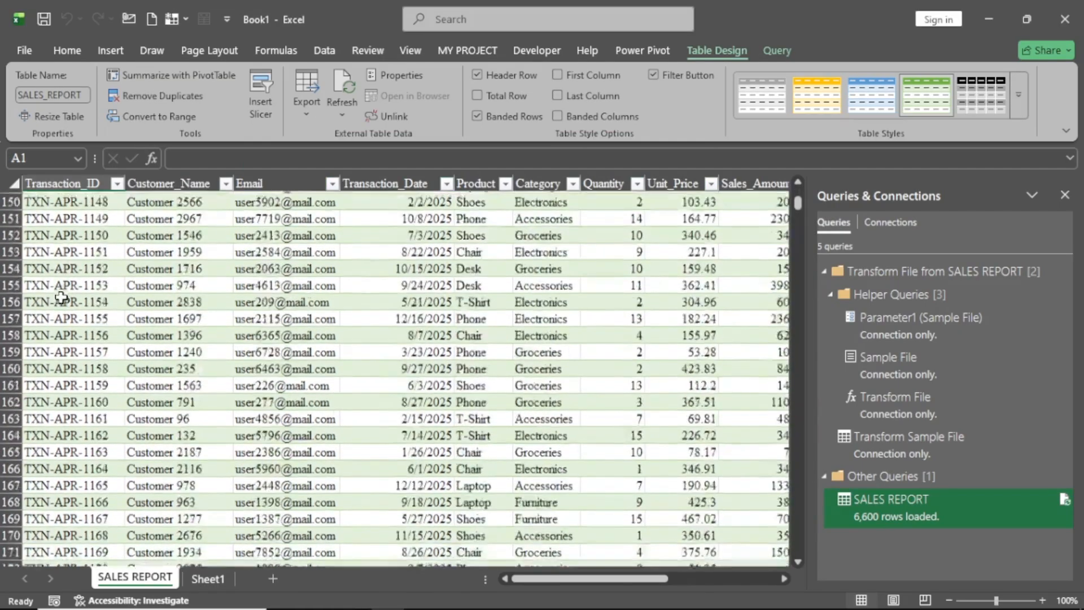
{"action": "scroll", "coordinate": [62, 298], "scroll_direction": "up", "scroll_amount": 20}
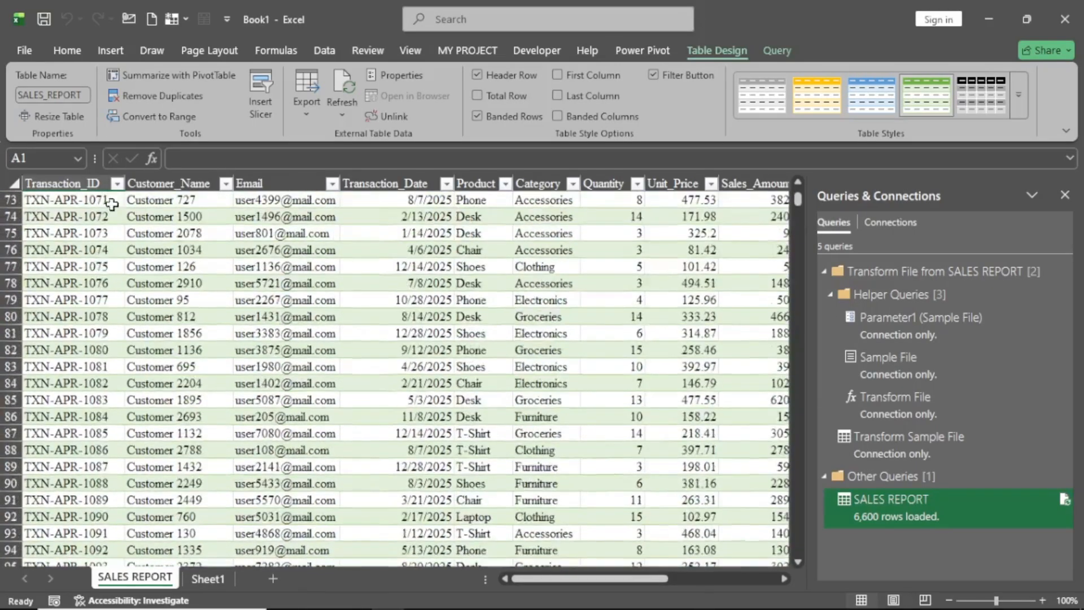
{"action": "left_click", "coordinate": [117, 183]}
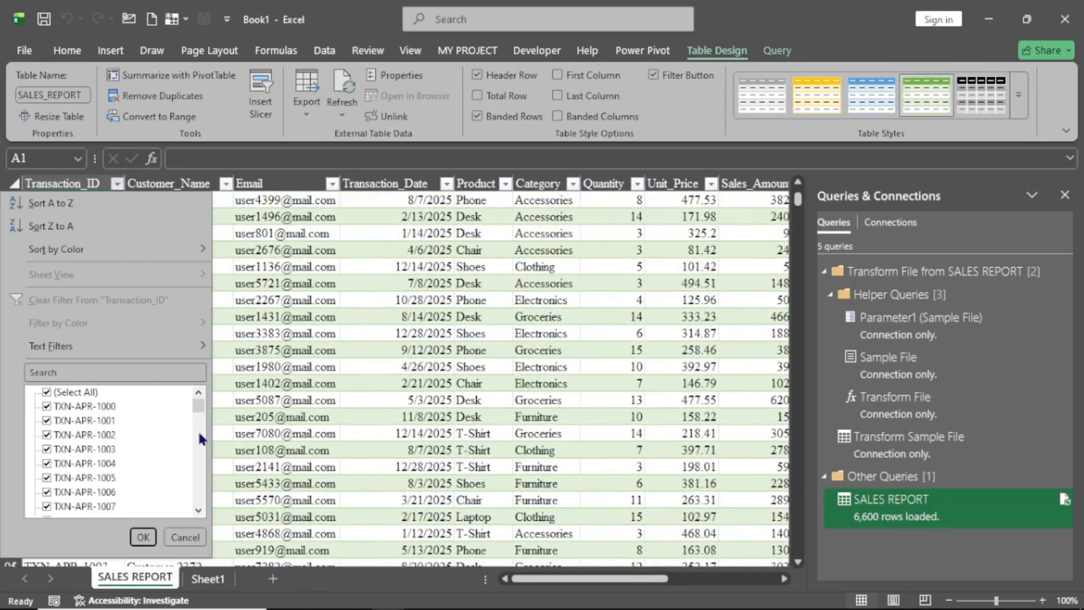
{"action": "mouse_move", "coordinate": [198, 404]}
{"action": "left_mouse_down"}
{"action": "mouse_move", "coordinate": [196, 512]}
{"action": "mouse_move", "coordinate": [205, 388]}
{"action": "left_mouse_up"}
{"action": "left_click", "coordinate": [283, 347]}
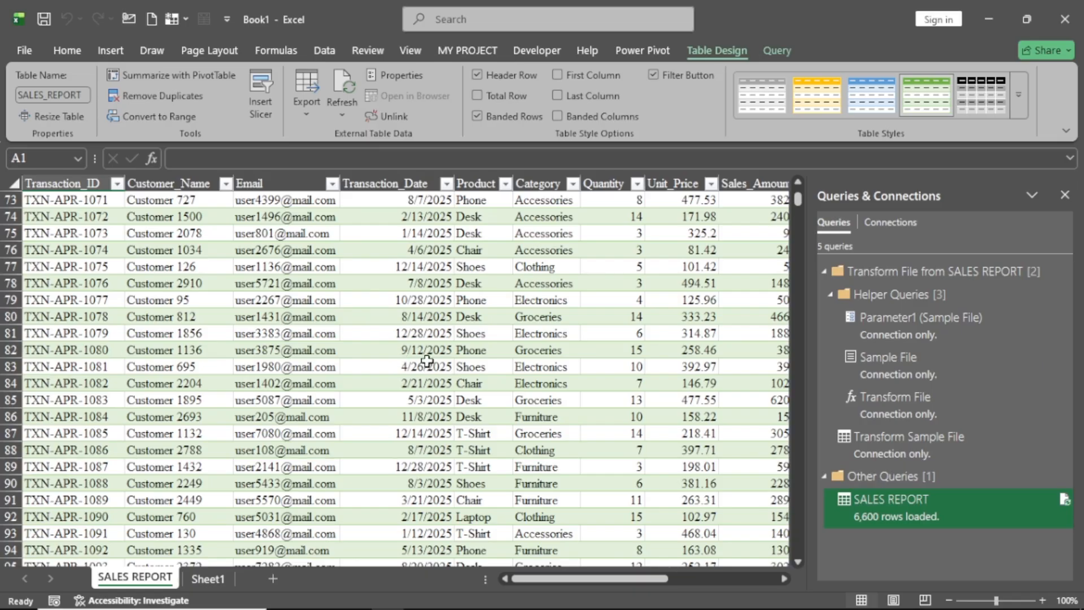
{"action": "left_click", "coordinate": [1065, 195]}
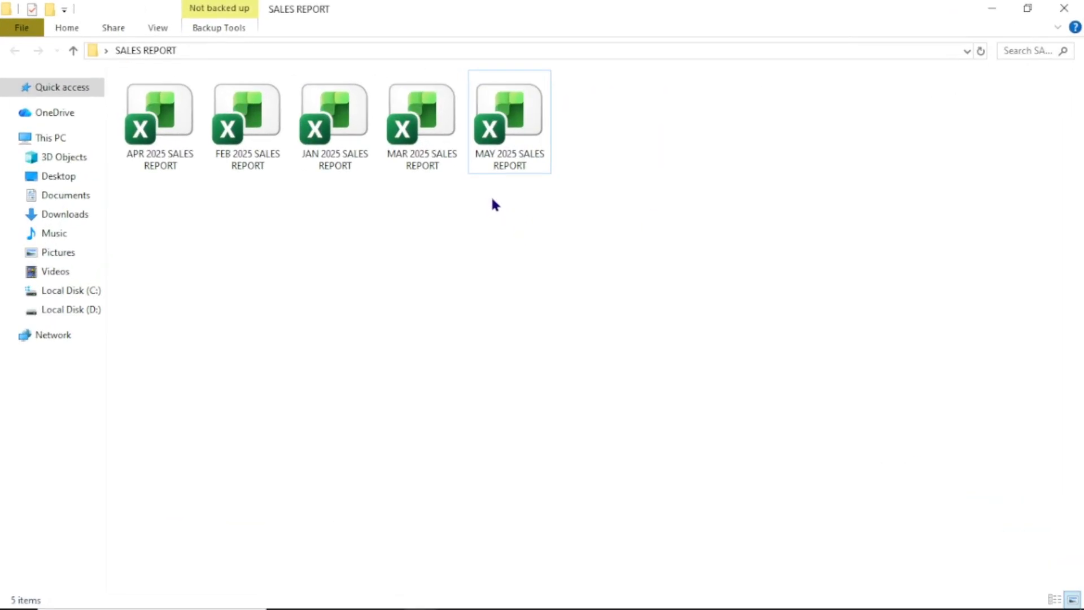
- Check the MAY 2025 SALES REPORT workbook in the SALES REPORT folder, and return to Excel to refresh all data connections
{"action": "left_click", "coordinate": [515, 166]}
{"action": "left_click", "coordinate": [1063, 9]}
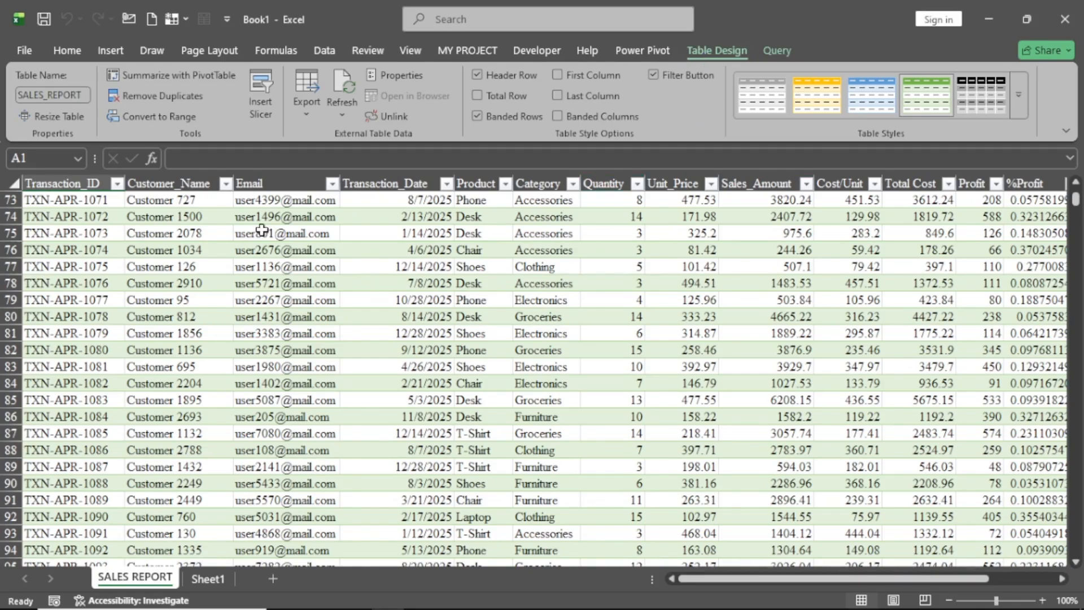
{"action": "left_click", "coordinate": [340, 115]}
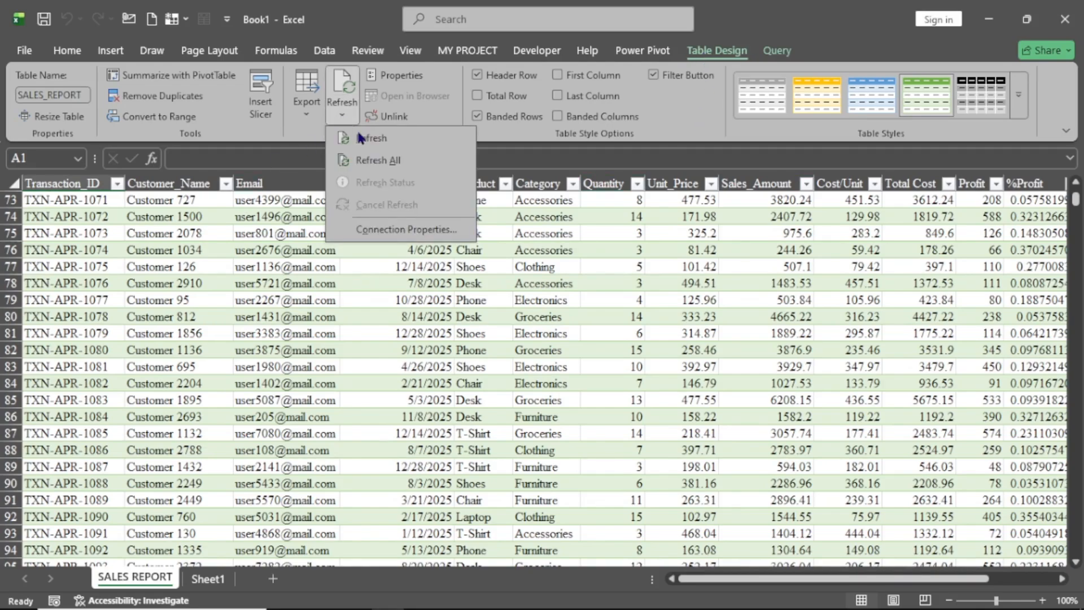
{"action": "left_click", "coordinate": [380, 161]}
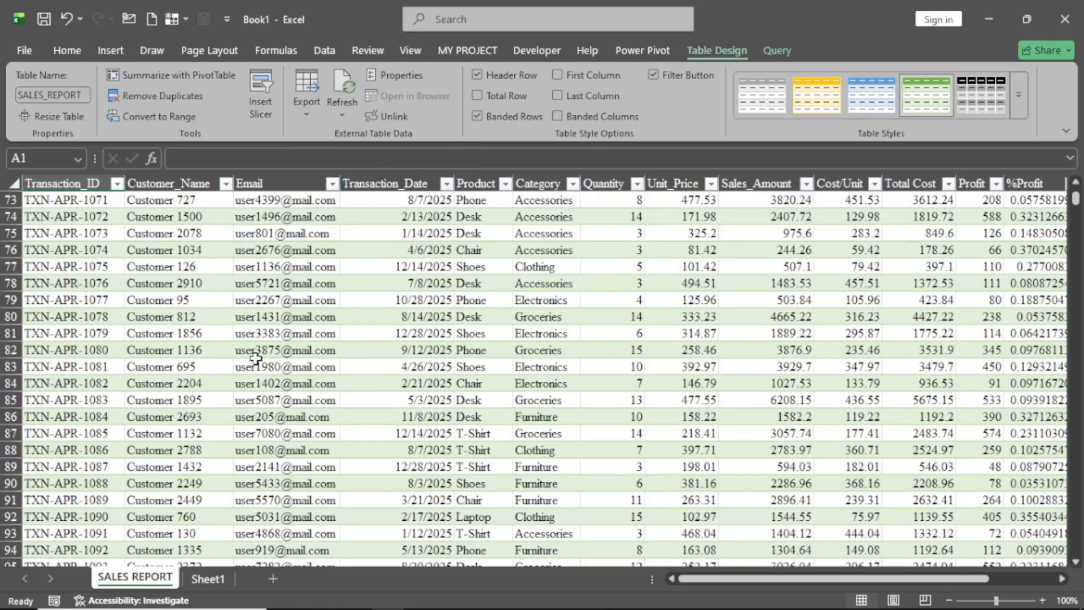
- Go to the last row of the refreshed table and examine the May transactions across all columns, including the calculated ones
{"action": "left_click", "coordinate": [188, 372]}
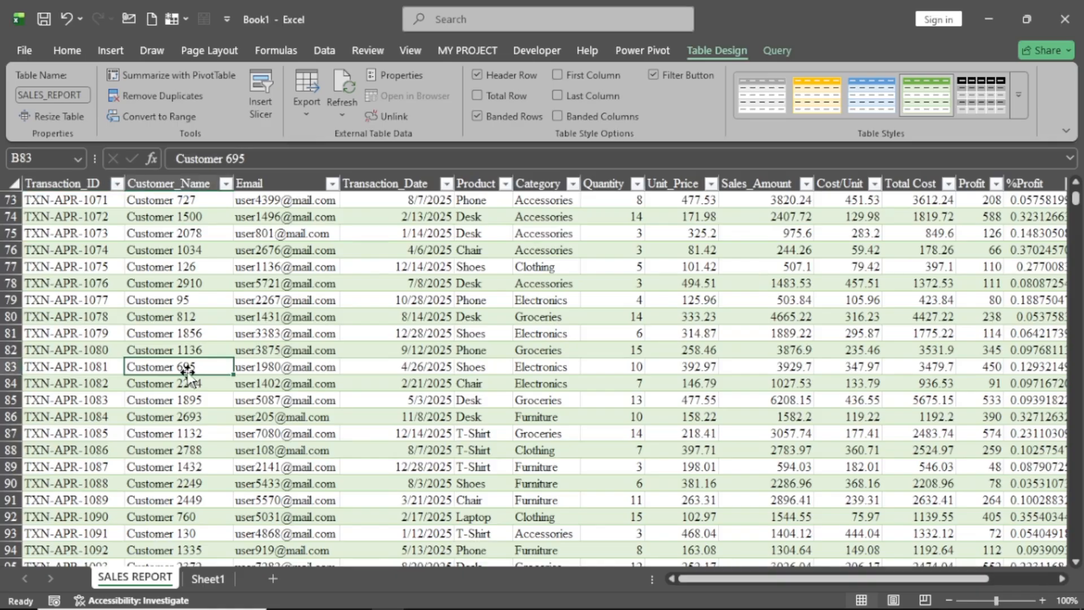
{"action": "key", "text": "ctrl+Down"}
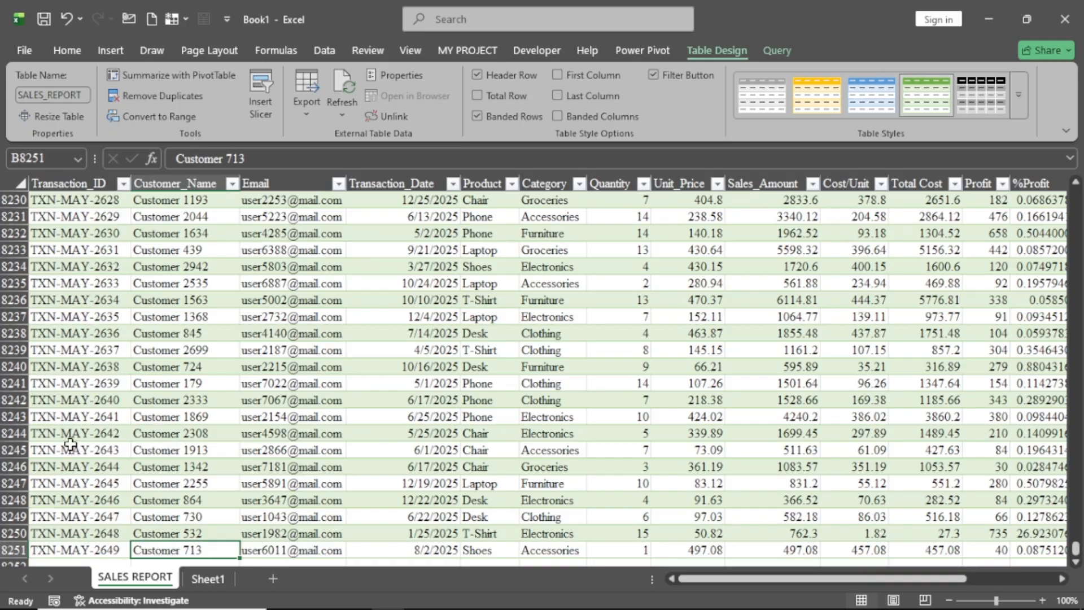
{"action": "scroll", "coordinate": [73, 439], "scroll_direction": "up", "scroll_amount": 20}
{"action": "scroll", "coordinate": [74, 439], "scroll_direction": "down", "scroll_amount": 18}
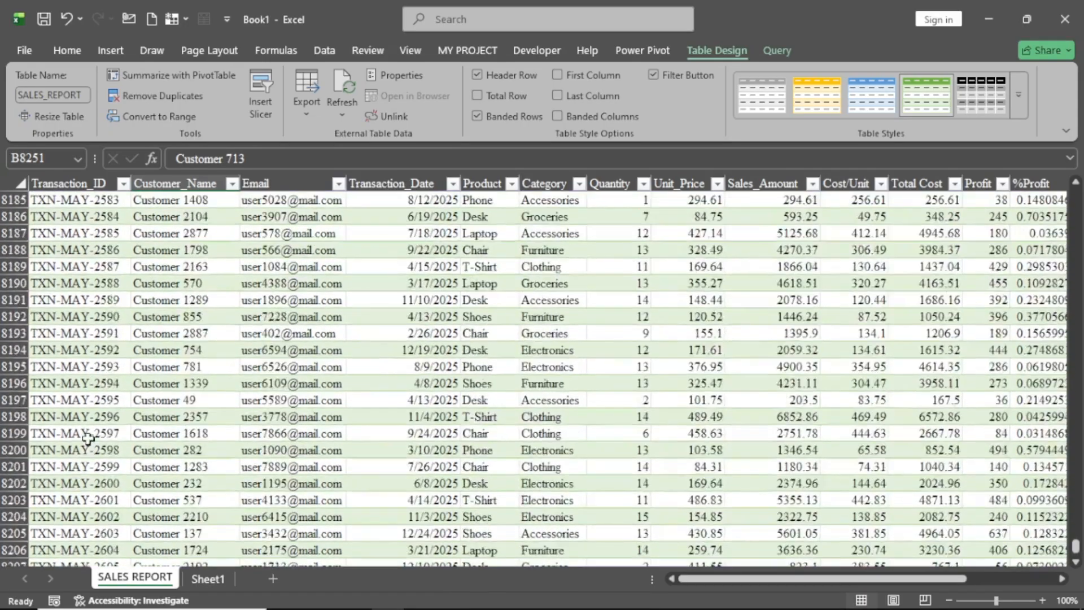
{"action": "left_click_drag", "start_coordinate": [751, 579], "coordinate": [835, 581]}
{"action": "scroll", "coordinate": [309, 416], "scroll_direction": "up", "scroll_amount": 8}
{"action": "scroll", "coordinate": [308, 416], "scroll_direction": "up", "scroll_amount": 8}
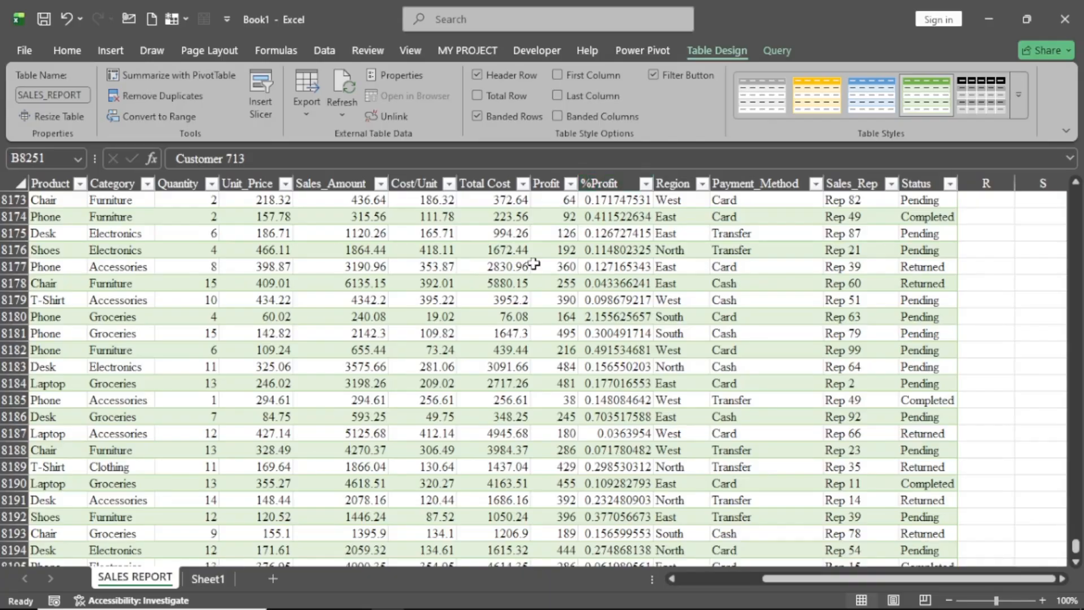
{"action": "scroll", "coordinate": [534, 264], "scroll_direction": "down", "scroll_amount": 18}
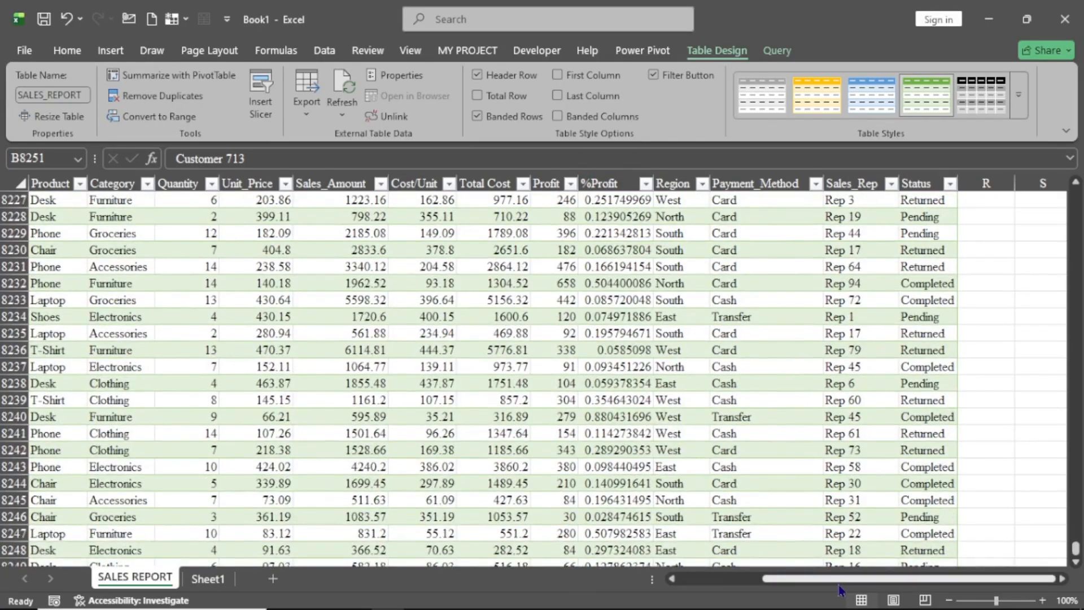
{"action": "left_click_drag", "start_coordinate": [839, 582], "coordinate": [754, 583]}
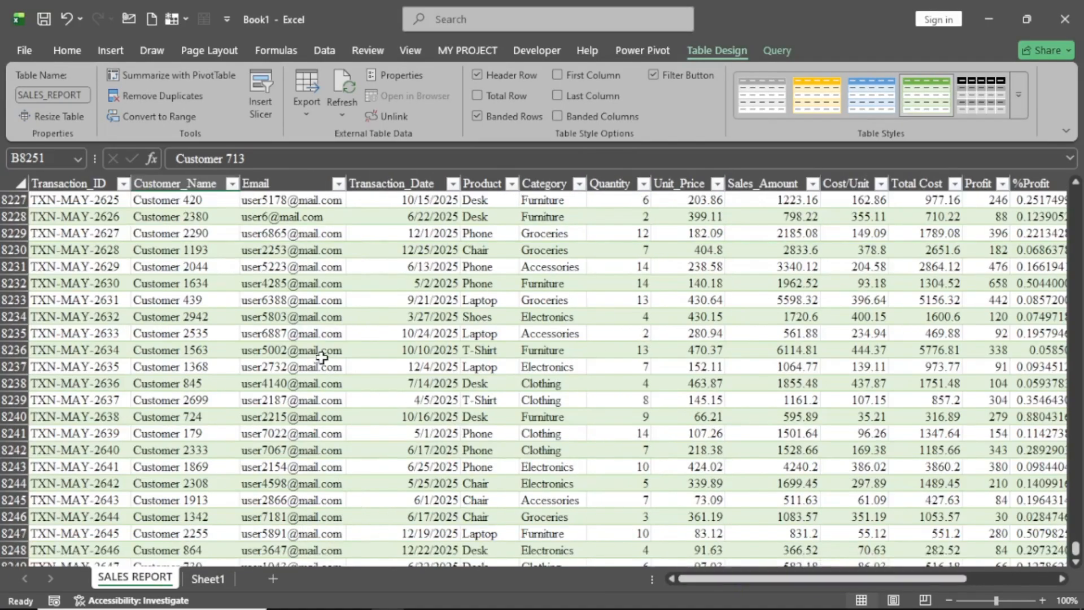